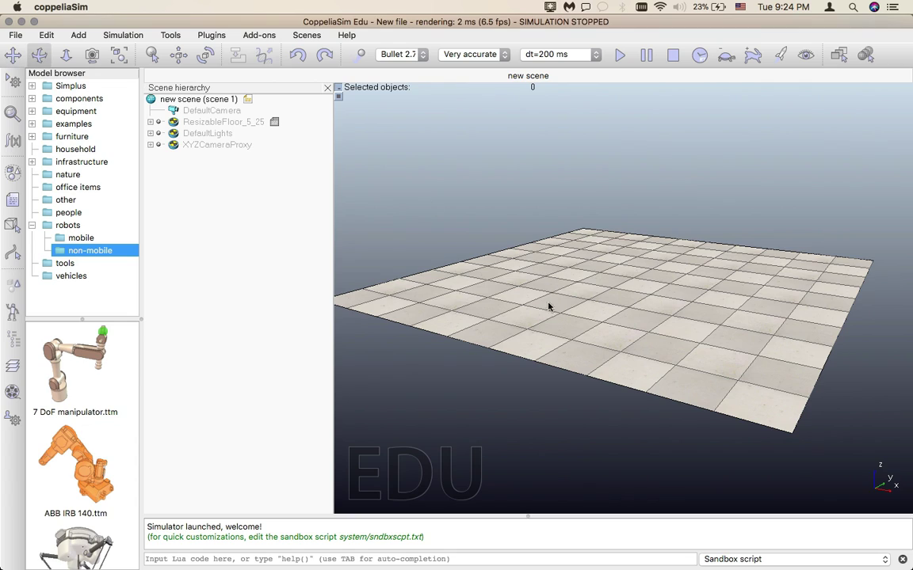
pyautogui.moveTo(535, 261); pyautogui.dragTo(603, 331)
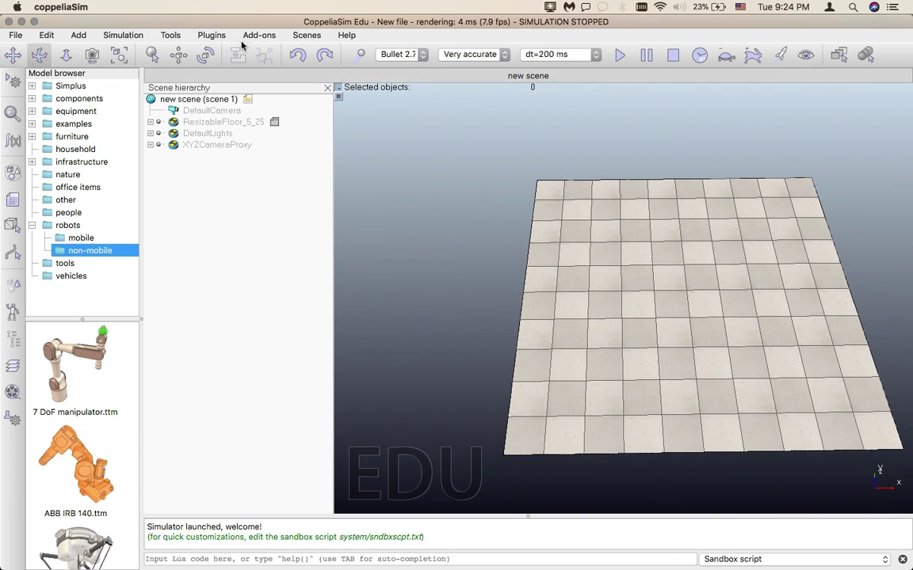
pyautogui.moveTo(629, 301); pyautogui.dragTo(629, 188)
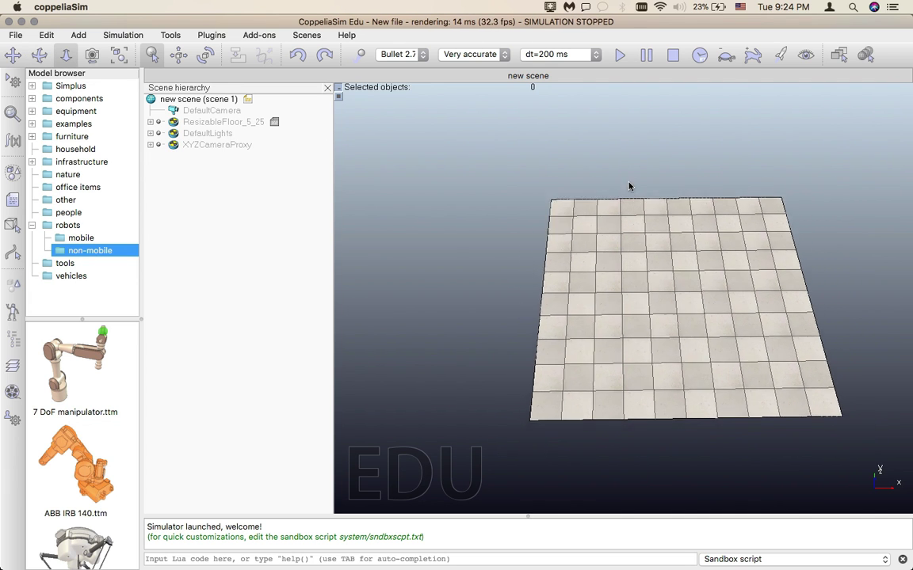
pyautogui.scroll(-5, 630, 184)
pyautogui.moveTo(620, 347); pyautogui.dragTo(635, 407)
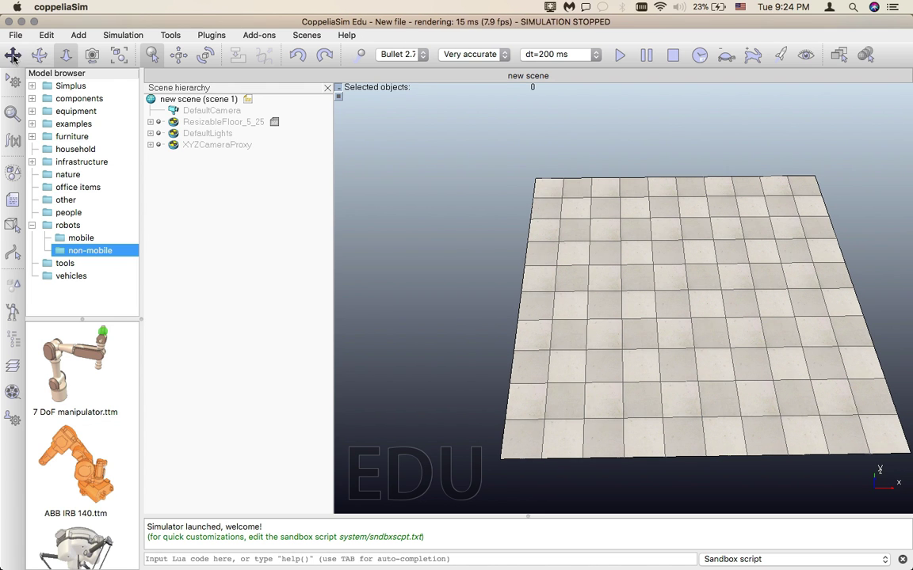
pyautogui.moveTo(711, 257); pyautogui.dragTo(644, 235)
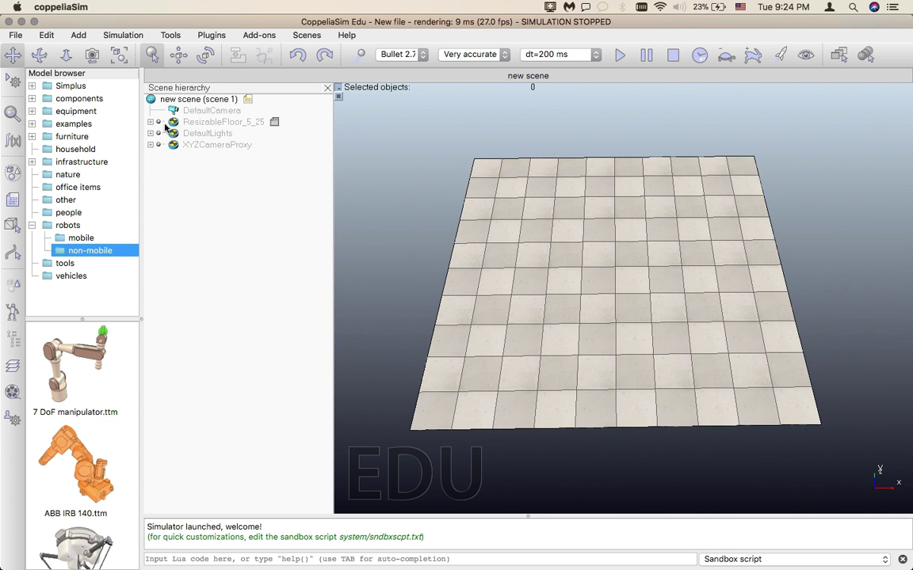
# Expand ResizableFloor_5_25 in the scene hierarchy and select it to show its size settings.
pyautogui.click(184, 99)
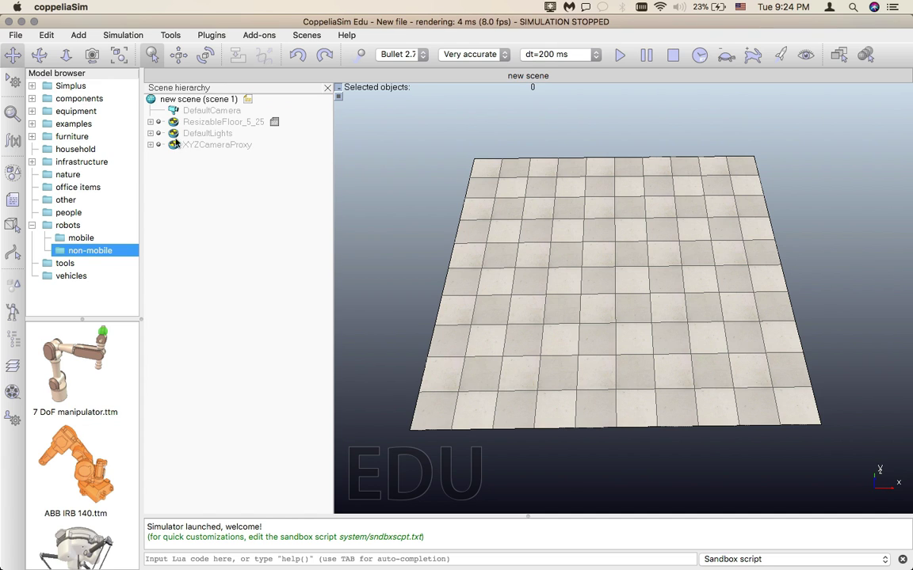
pyautogui.click(151, 122)
pyautogui.click(202, 121)
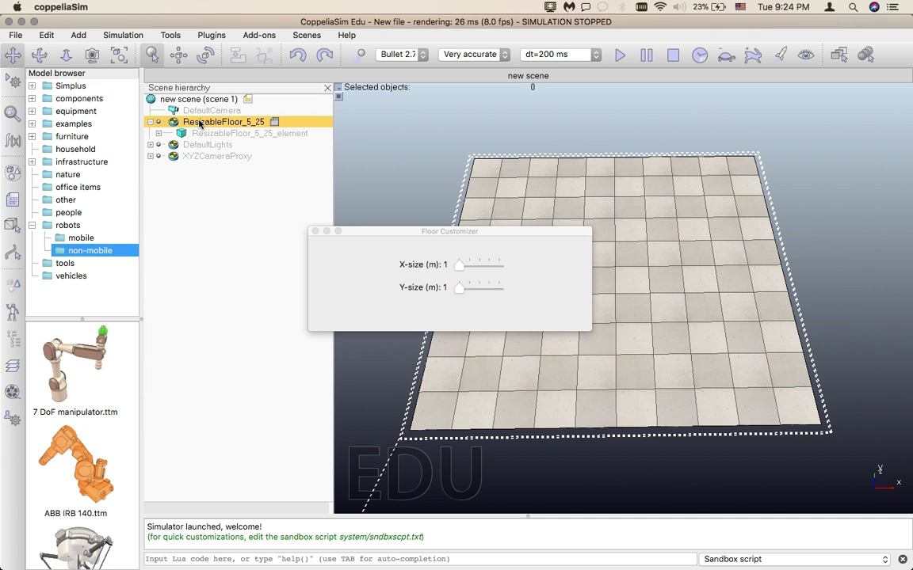
# Set the floor's X-size and Y-size to 15 m each and check the enlarged floor.
pyautogui.moveTo(465, 271); pyautogui.dragTo(488, 271)
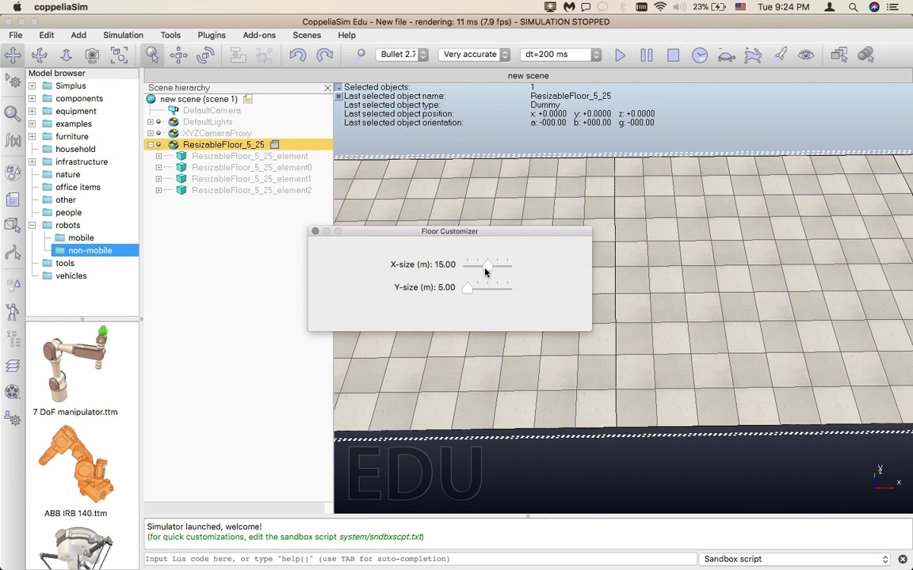
pyautogui.moveTo(472, 289); pyautogui.dragTo(489, 292)
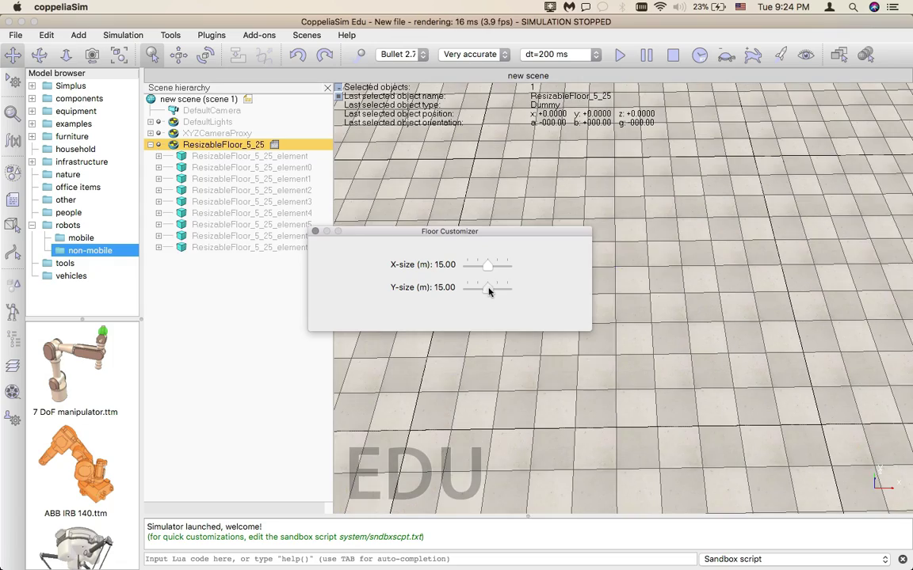
pyautogui.scroll(-5, 720, 387)
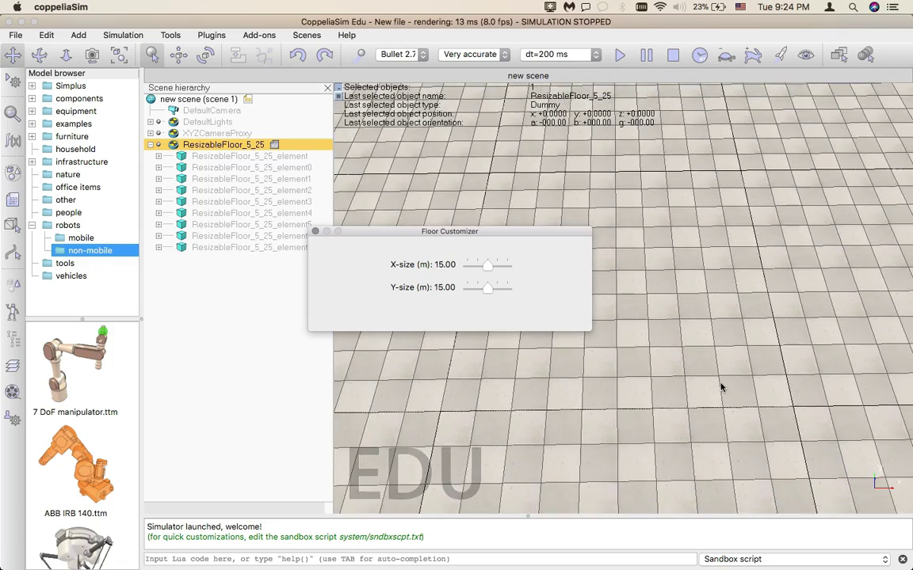
pyautogui.scroll(-5, 721, 386)
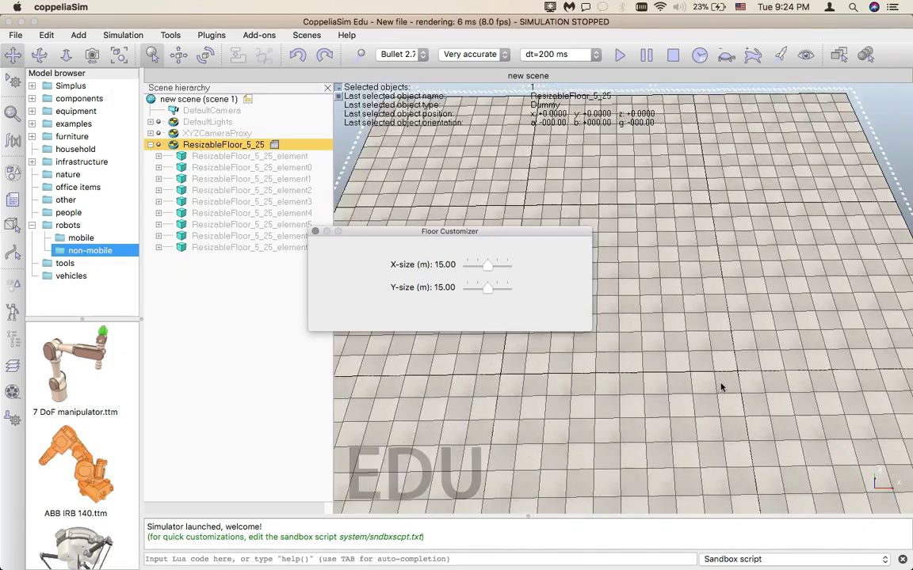
pyautogui.scroll(-6, 721, 387)
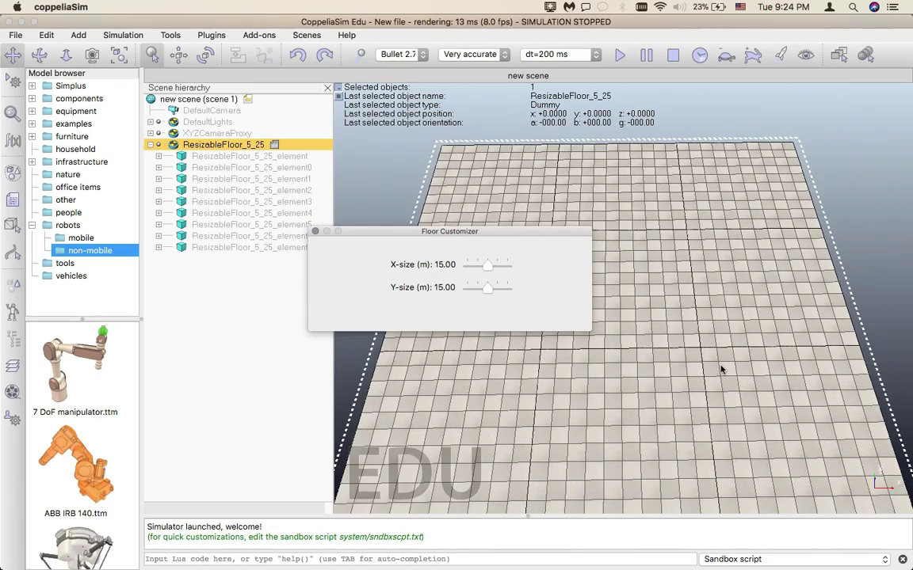
# Set the floor's X-size and Y-size to 10 m each and close the Floor Customizer.
pyautogui.moveTo(476, 269); pyautogui.dragTo(477, 291)
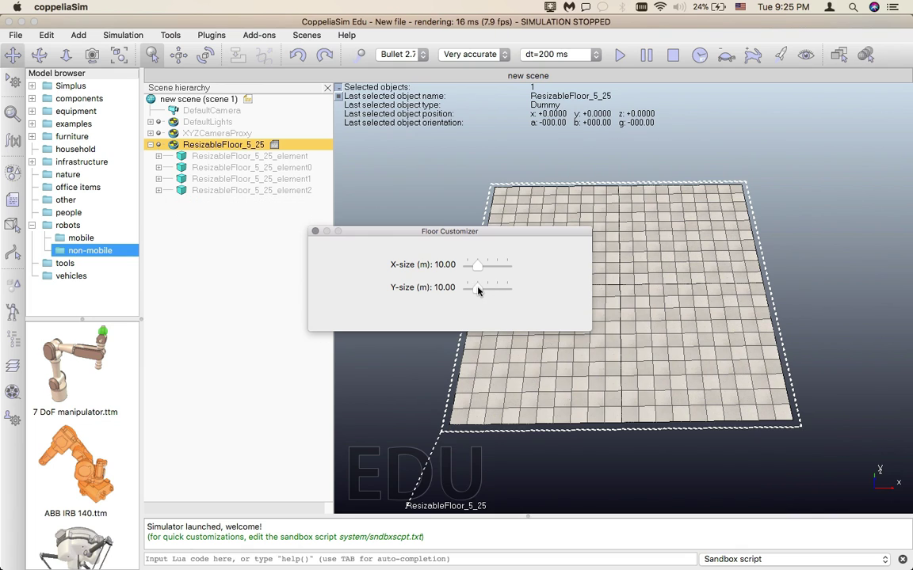
pyautogui.click(315, 231)
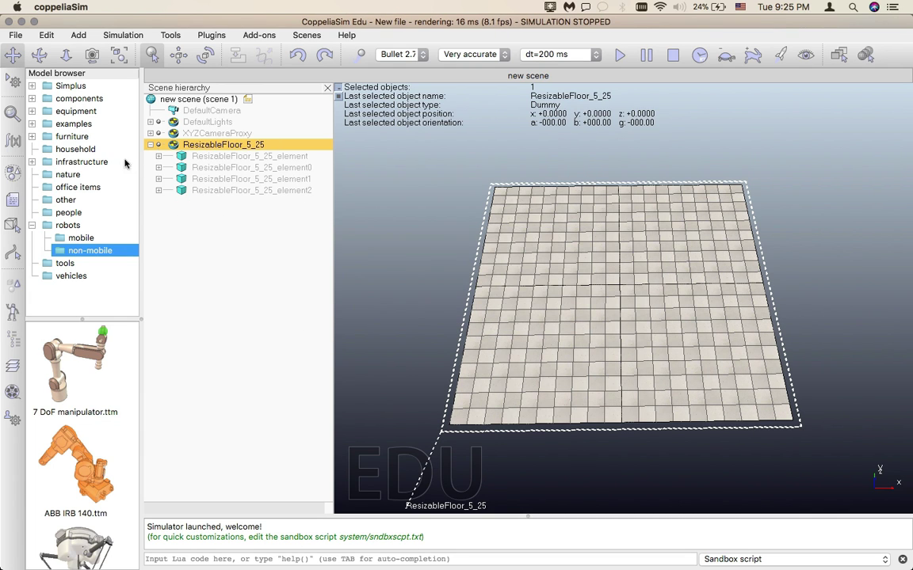
# Expand the Simplus folder in the model browser and make the browser slightly wider.
pyautogui.click(62, 89)
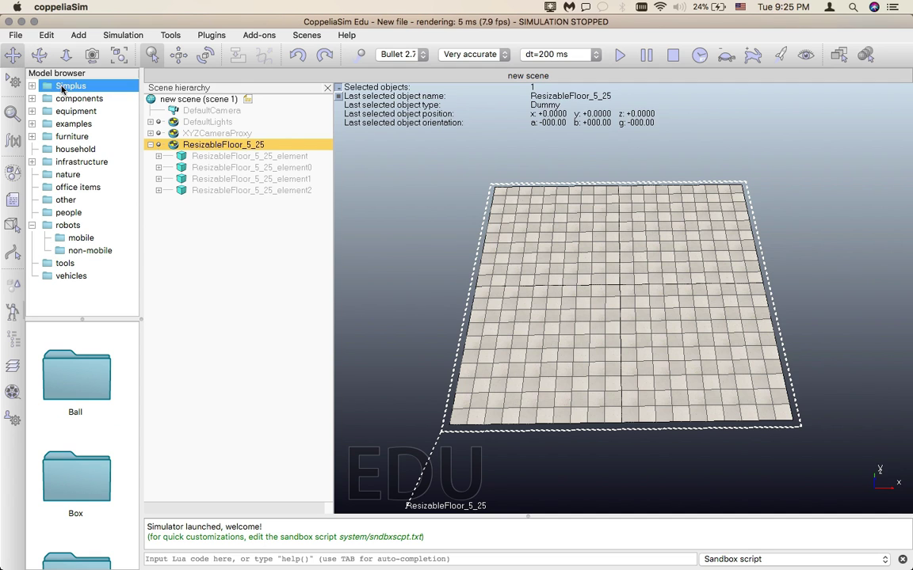
pyautogui.click(32, 86)
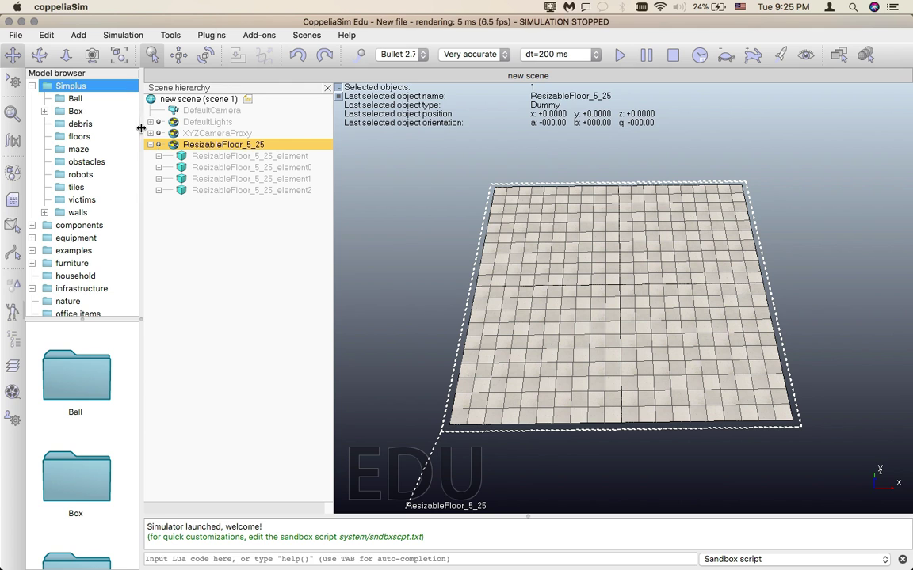
pyautogui.moveTo(165, 128); pyautogui.dragTo(165, 127)
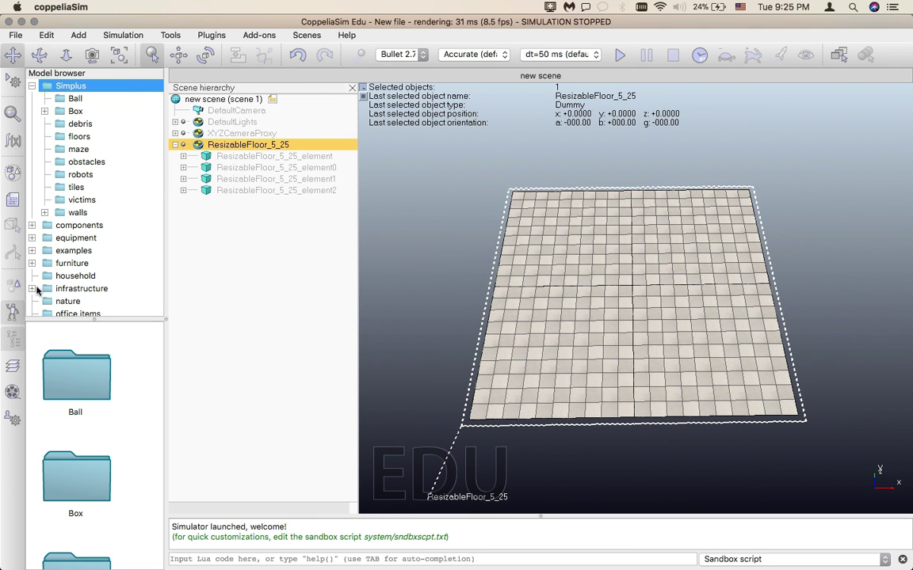
# Hide and restore the model browser, and do the same with the scene hierarchy.
pyautogui.click(17, 313)
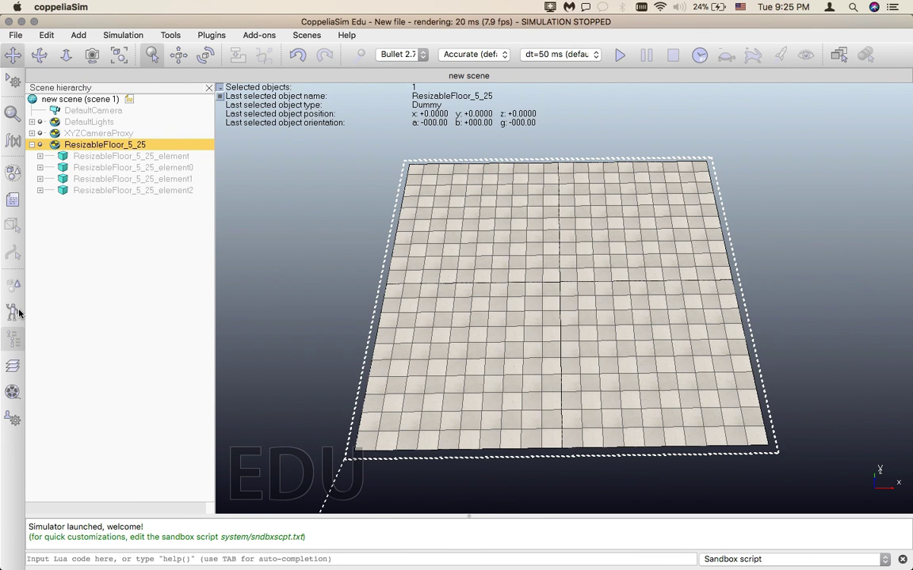
pyautogui.click(18, 313)
pyautogui.click(17, 313)
pyautogui.click(17, 313)
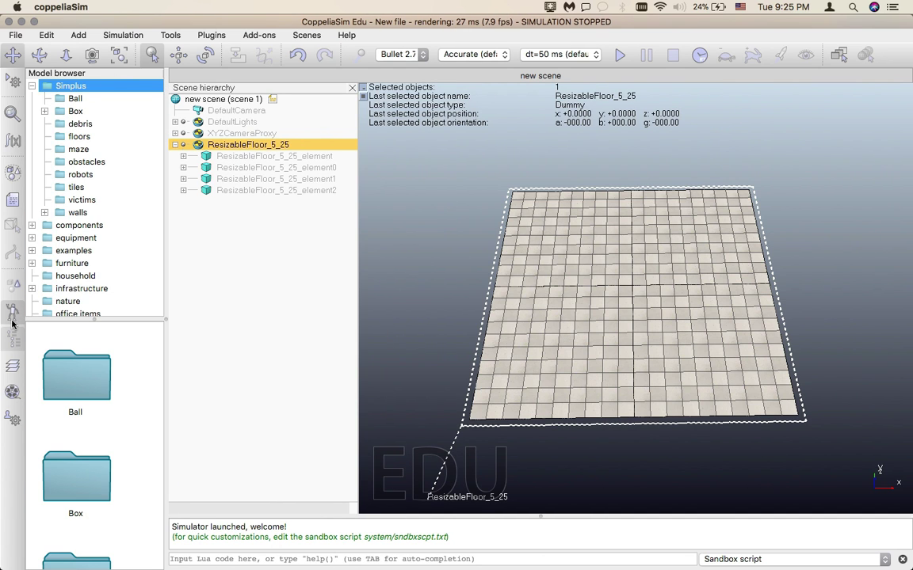
pyautogui.click(14, 346)
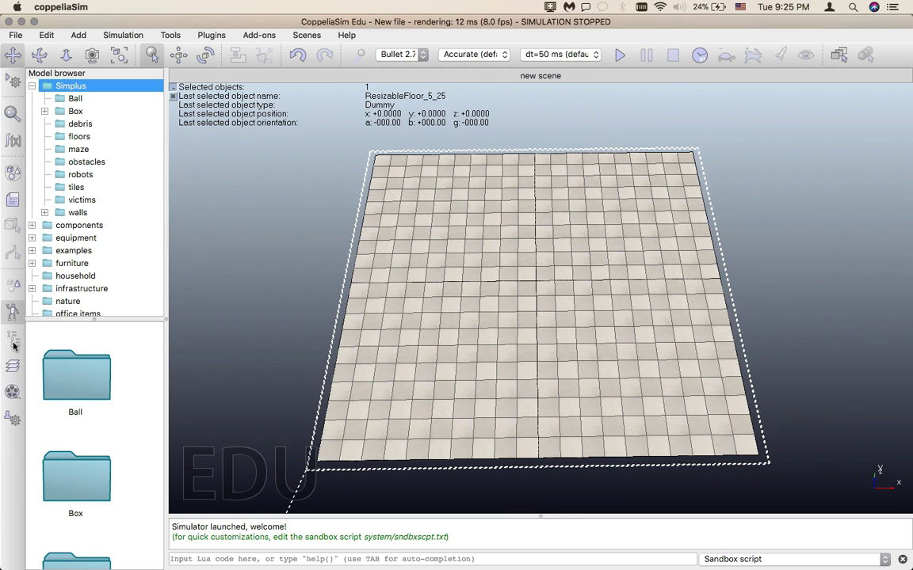
pyautogui.click(13, 345)
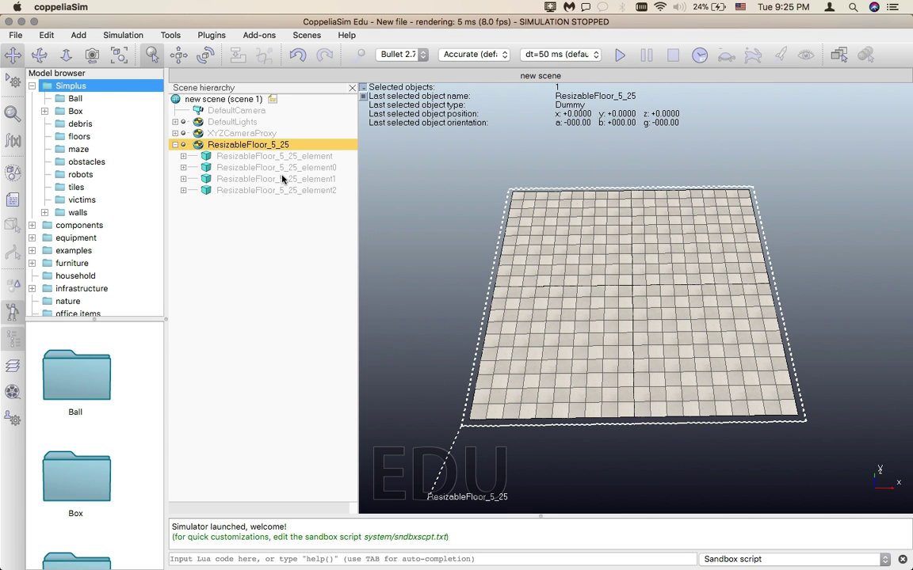
# Place Victim_ball_light_cyan from the Simplus Ball folder on the floor at about x 3.05, y 2.5.
pyautogui.click(87, 99)
pyautogui.scroll(-3, 81, 497)
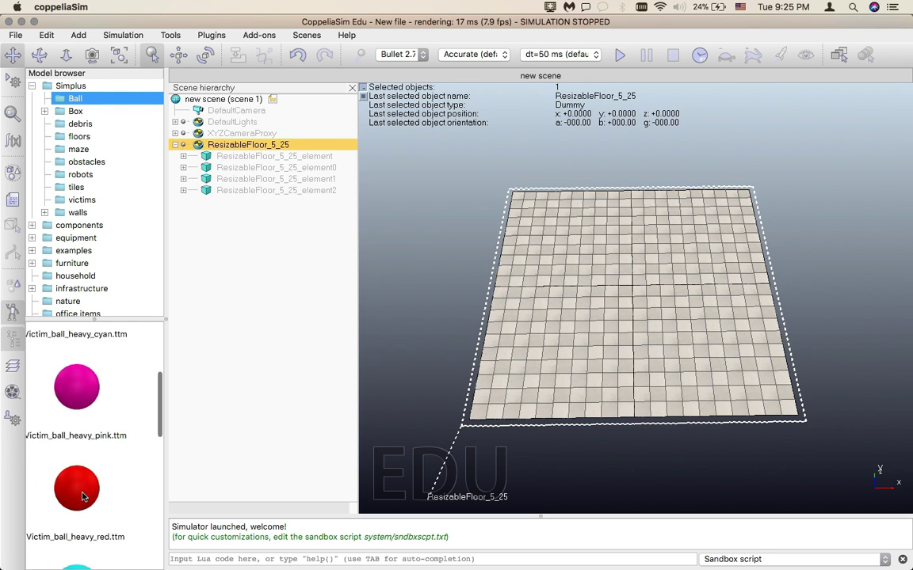
pyautogui.scroll(-5, 82, 497)
pyautogui.scroll(3, 82, 497)
pyautogui.scroll(3, 81, 497)
pyautogui.moveTo(157, 365); pyautogui.dragTo(158, 451)
pyautogui.moveTo(77, 456); pyautogui.dragTo(711, 237)
# Place Victim_ball_heavy_red on the floor at about x 1.43, y 2.4 and check both balls in the scene hierarchy.
pyautogui.moveTo(75, 372); pyautogui.dragTo(668, 239)
pyautogui.scroll(2, 667, 238)
pyautogui.click(250, 134)
pyautogui.click(250, 123)
# Place heavy_box_blue from the Simplus Box heavy folder between the two balls, at about x 2.3, y 2.15.
pyautogui.scroll(5, 710, 238)
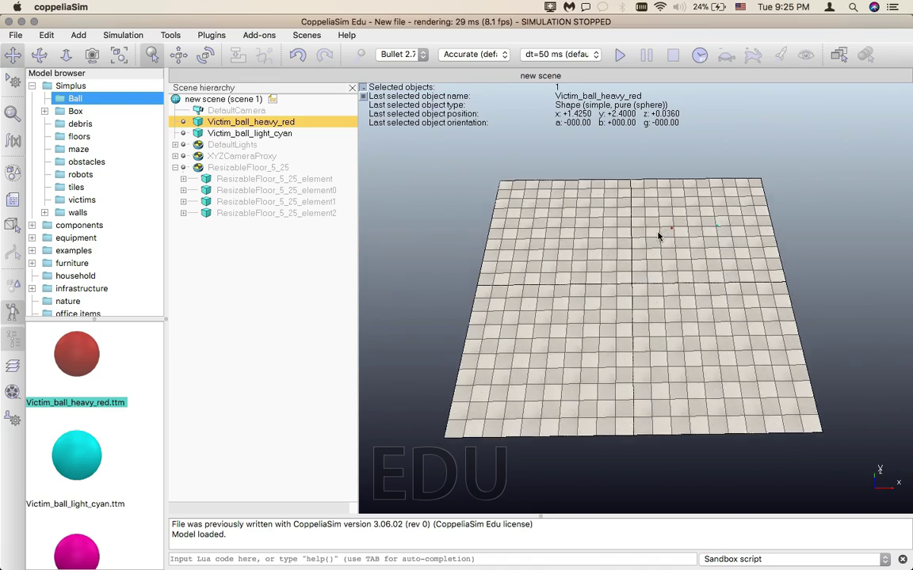
pyautogui.scroll(5, 658, 236)
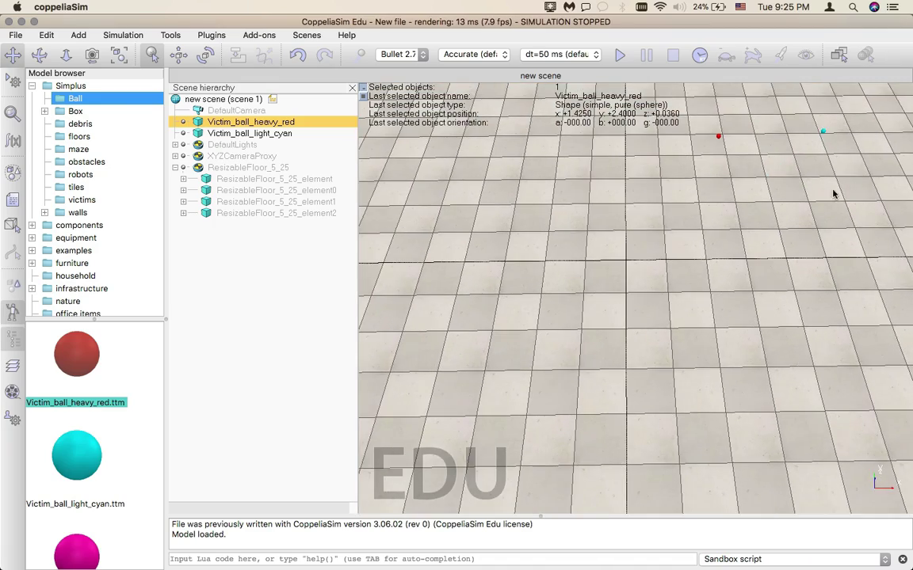
pyautogui.scroll(5, 756, 228)
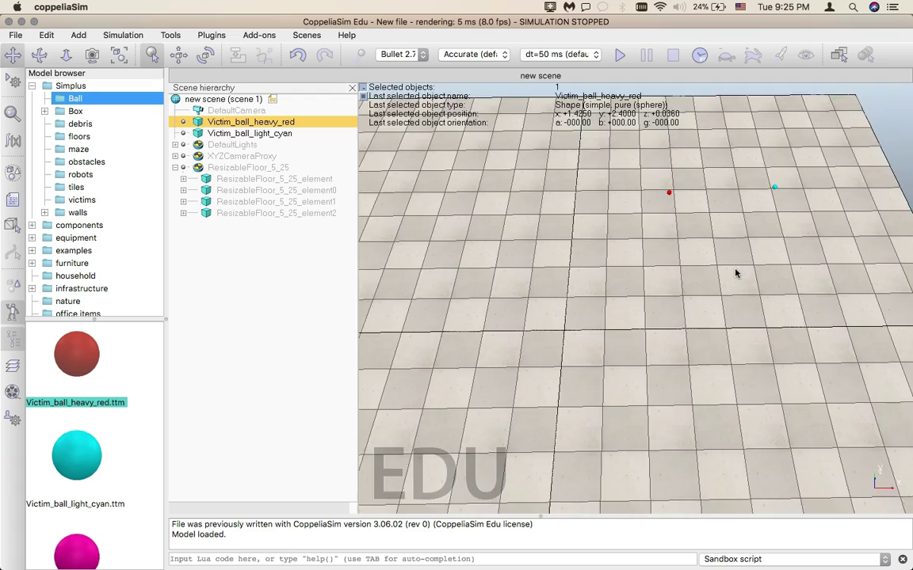
pyautogui.moveTo(738, 206); pyautogui.dragTo(656, 244)
pyautogui.scroll(3, 656, 244)
pyautogui.scroll(5, 656, 248)
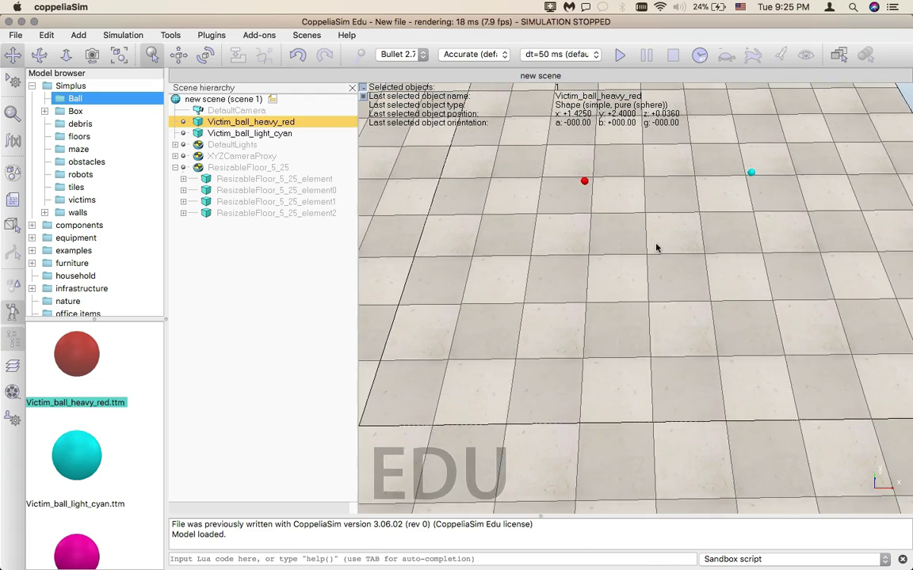
pyautogui.click(75, 111)
pyautogui.doubleClick(79, 391)
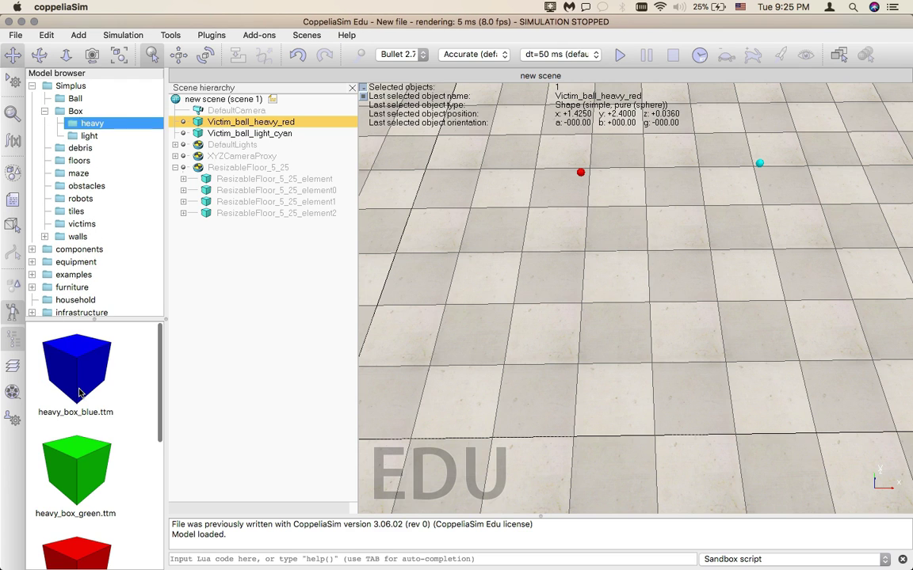
pyautogui.moveTo(76, 369); pyautogui.dragTo(681, 195)
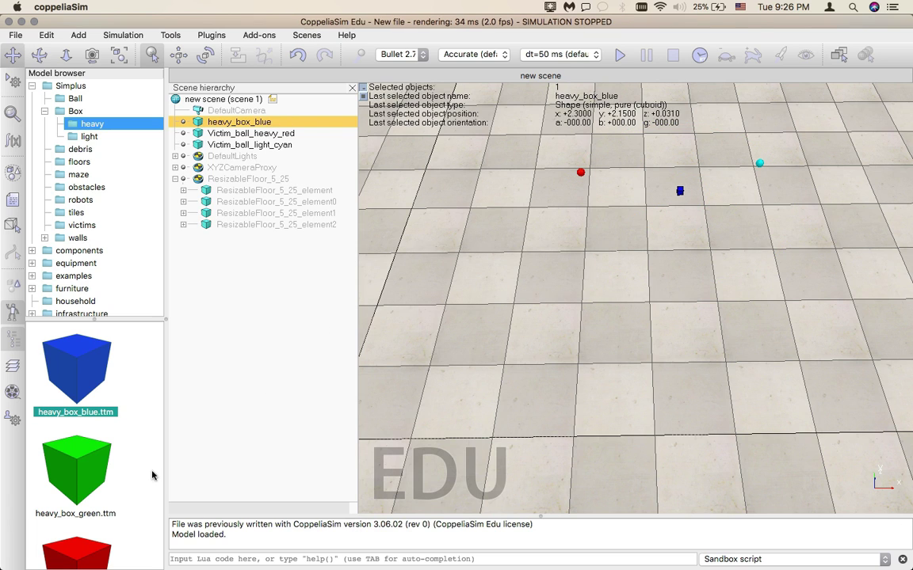
# Place heavy_box_yellow on the floor in front of the red ball, at about x 1.4, y 1.65.
pyautogui.scroll(-5, 103, 475)
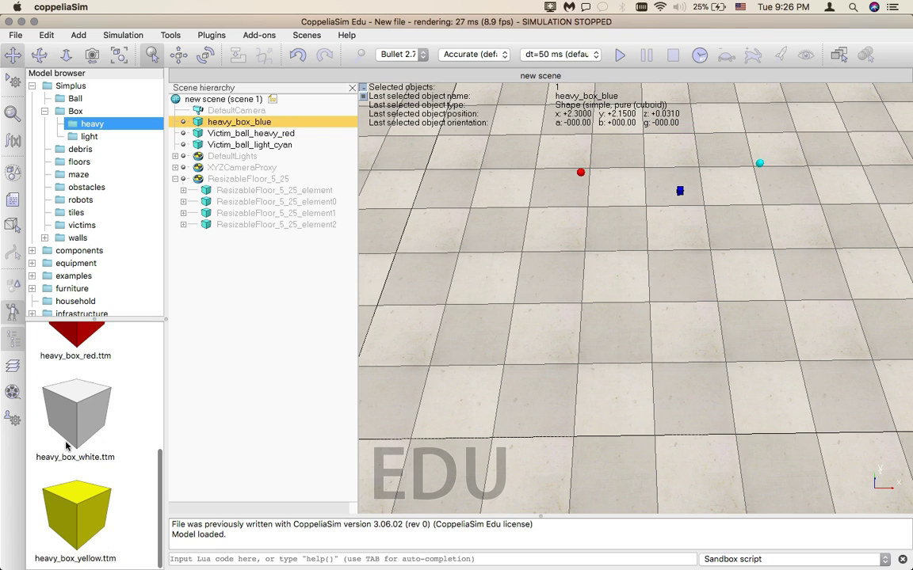
pyautogui.click(66, 446)
pyautogui.click(91, 509)
pyautogui.moveTo(95, 515); pyautogui.dragTo(576, 237)
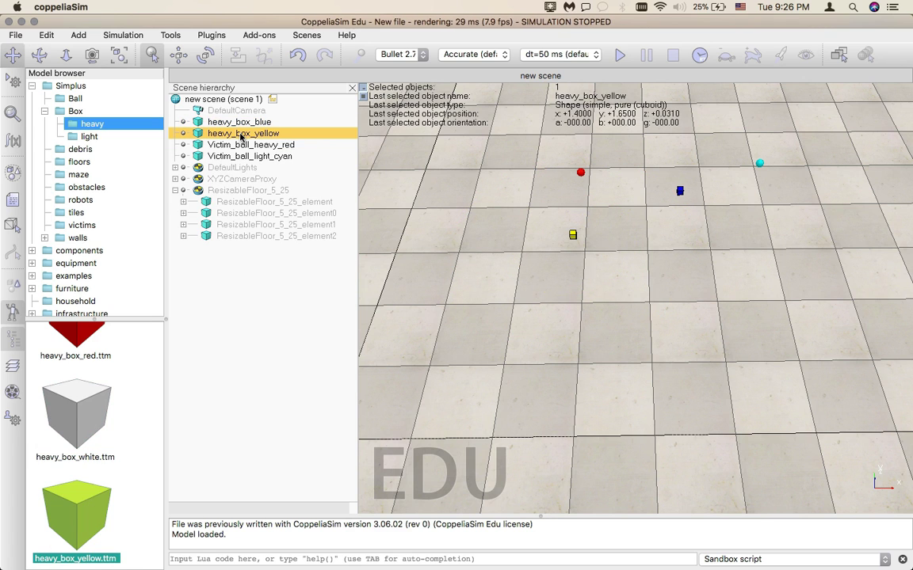
# Place light_box_green from the Simplus Box light folder on the floor at about x 2.88, y 1.65.
pyautogui.click(90, 137)
pyautogui.scroll(10, 112, 405)
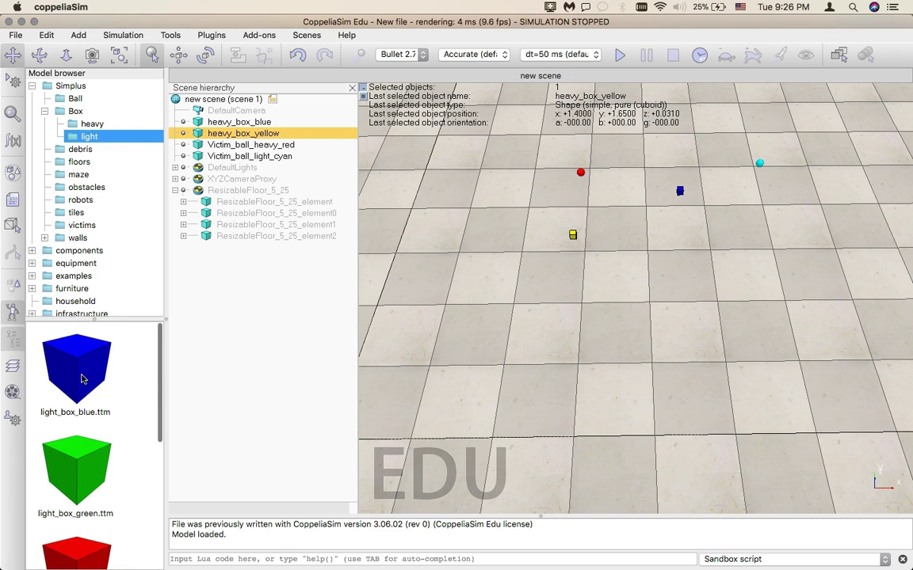
pyautogui.scroll(-2, 81, 428)
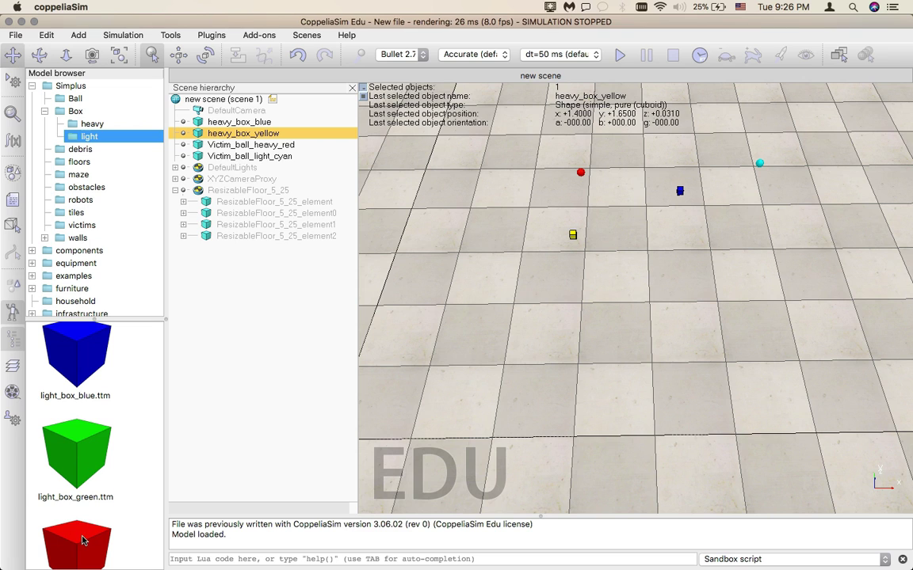
pyautogui.scroll(-10, 80, 512)
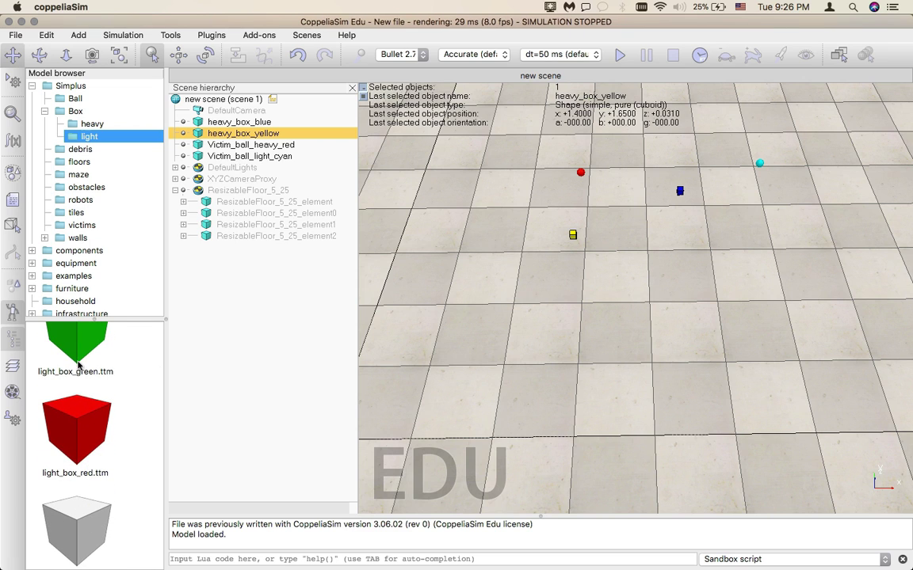
pyautogui.moveTo(73, 336); pyautogui.dragTo(755, 236)
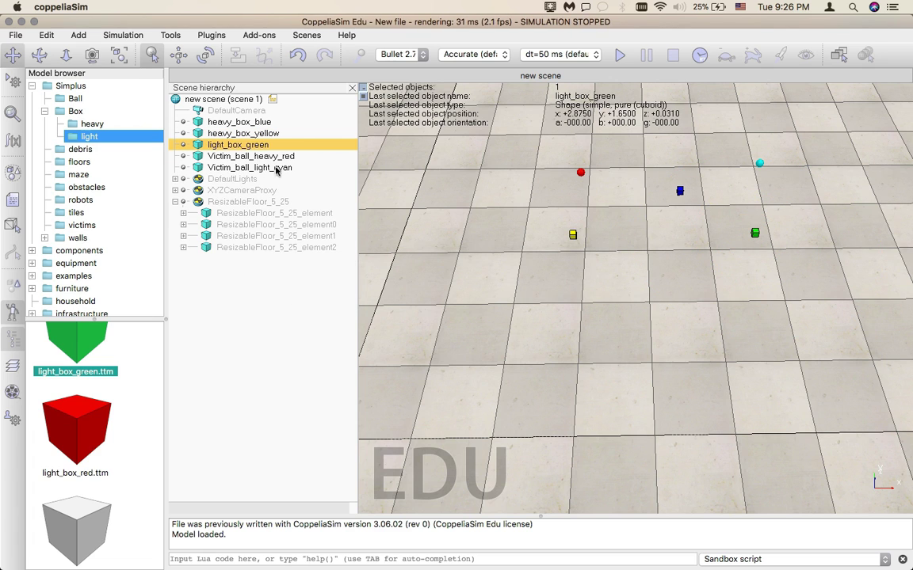
# Select the placed boxes and the Victim_ball_light_cyan one after another in the scene hierarchy to review them.
pyautogui.click(200, 134)
pyautogui.click(231, 123)
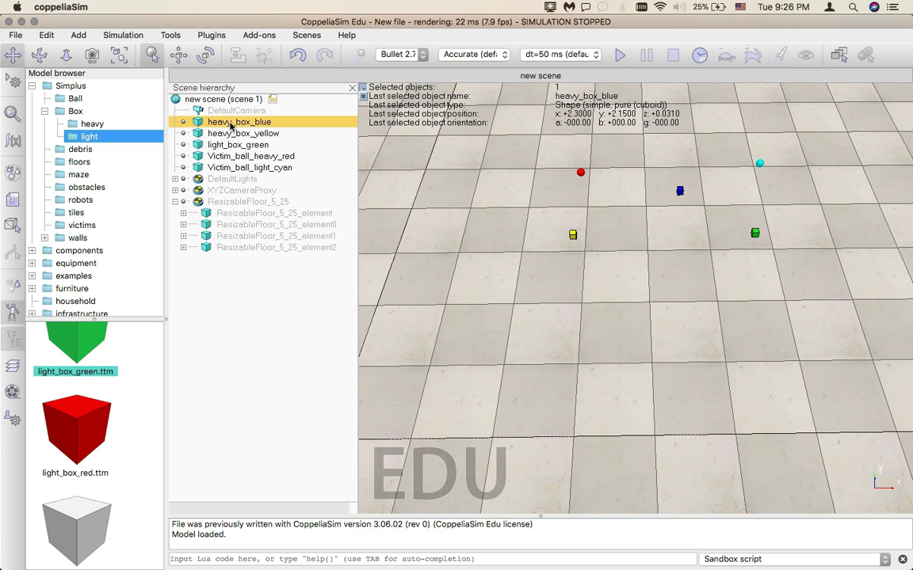
pyautogui.click(247, 147)
pyautogui.click(254, 167)
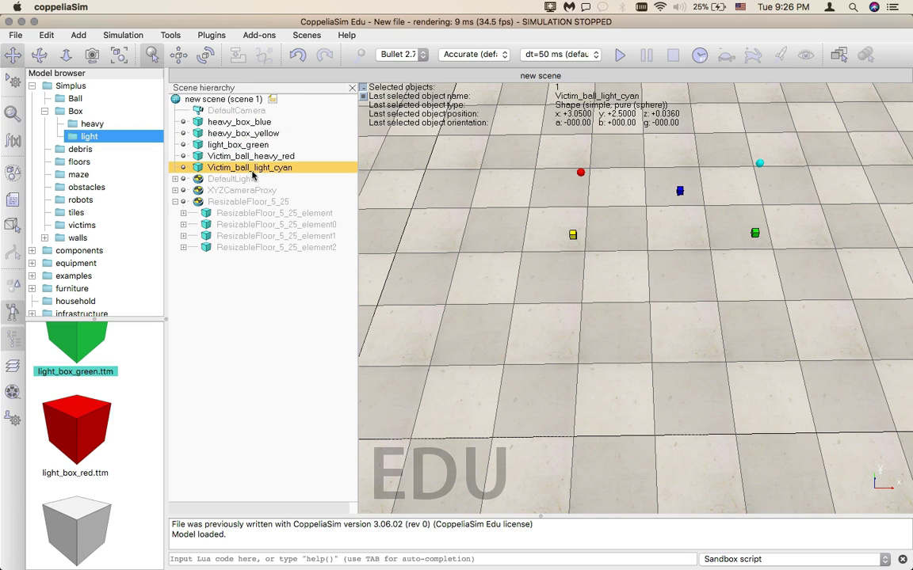
# Place debris.ttm from the Simplus debris folder on the floor in front of the blue box, at about x 2.18, y 1.33.
pyautogui.click(175, 202)
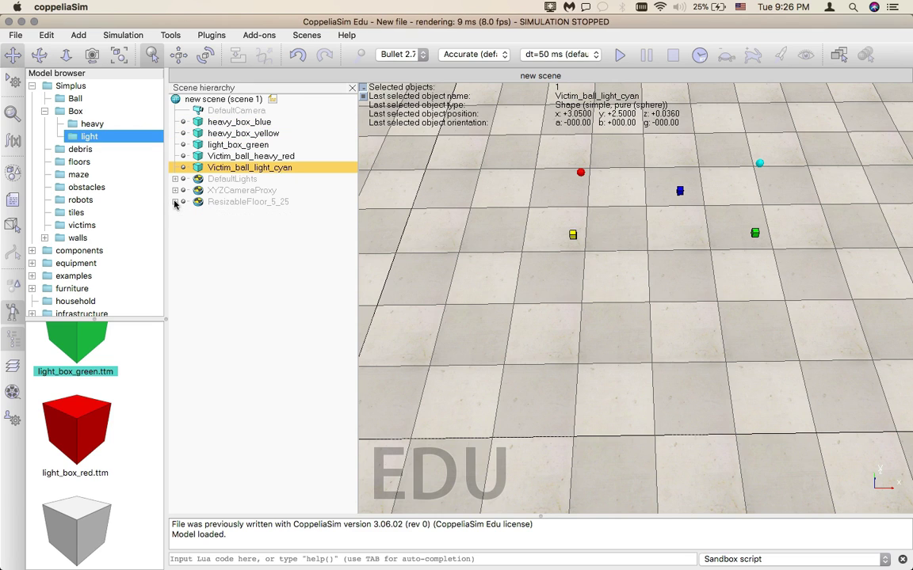
pyautogui.click(83, 150)
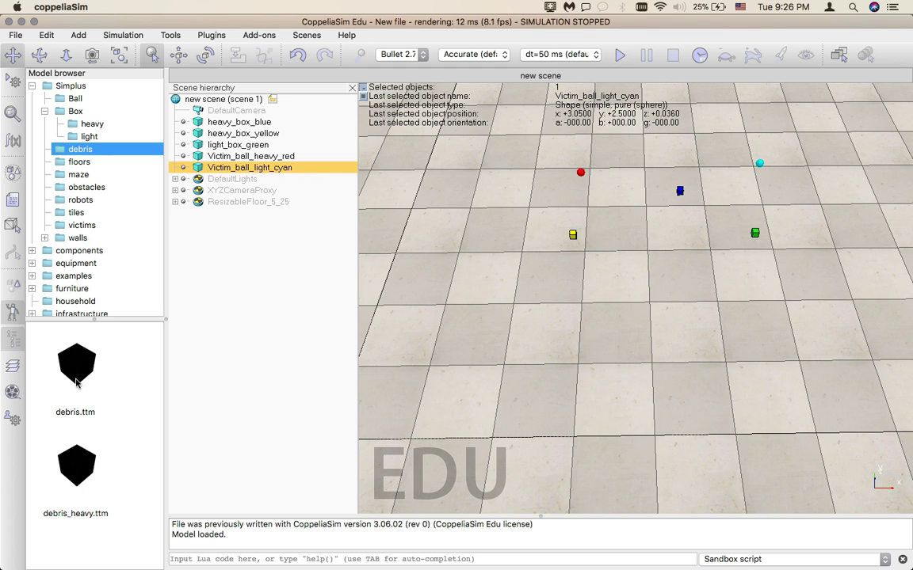
pyautogui.moveTo(77, 384); pyautogui.dragTo(672, 270)
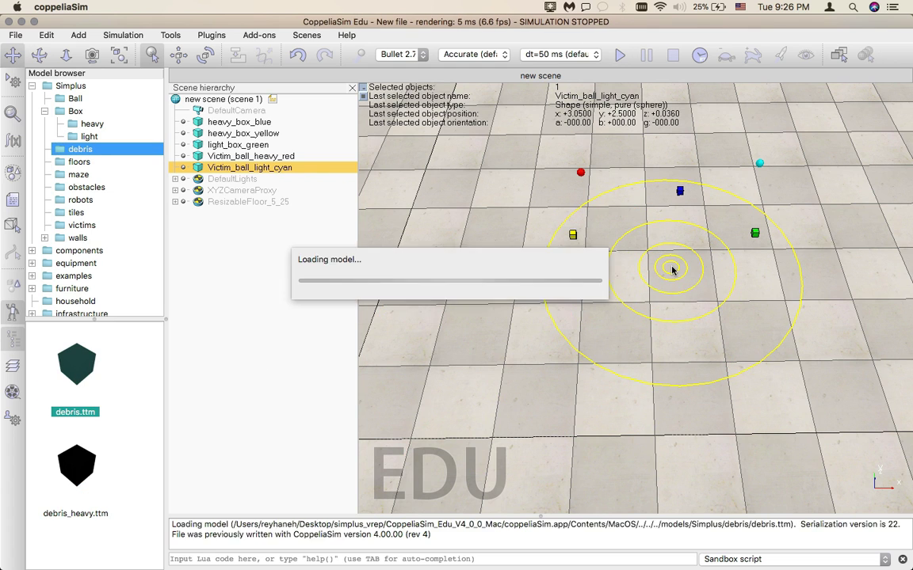
pyautogui.scroll(5, 672, 270)
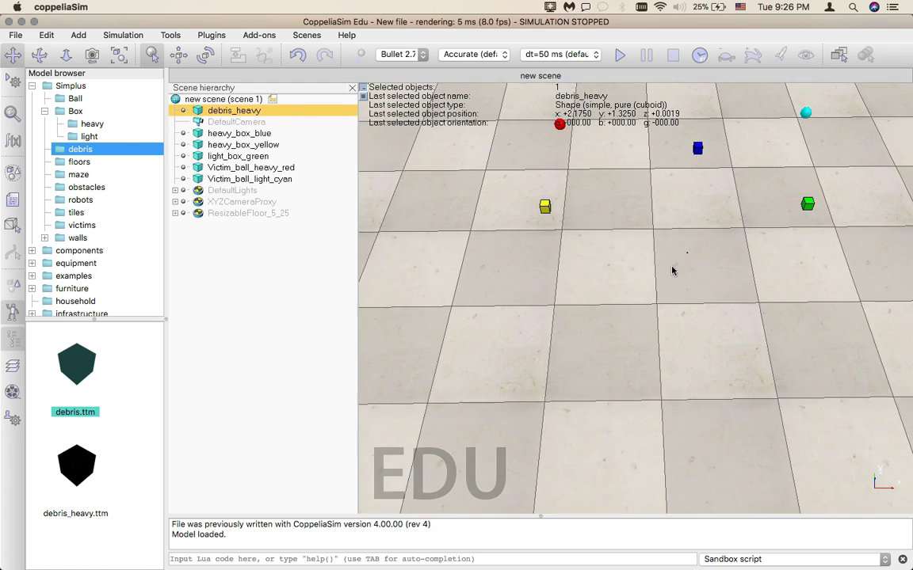
pyautogui.scroll(5, 672, 270)
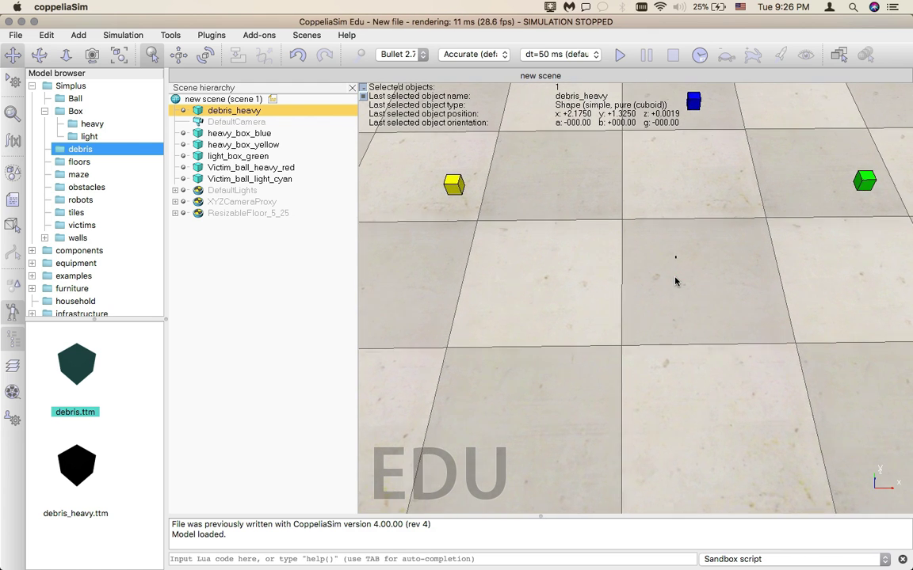
pyautogui.scroll(5, 675, 280)
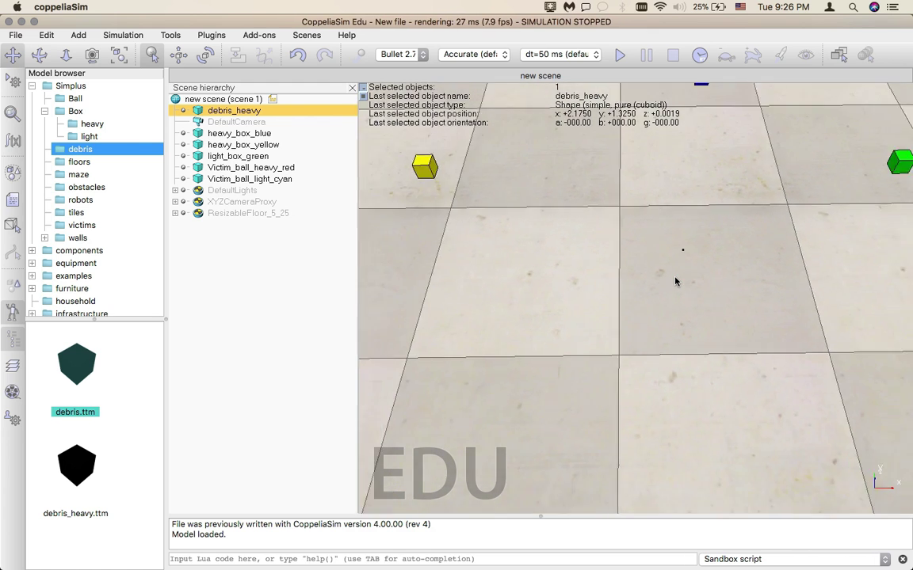
pyautogui.scroll(-8, 675, 281)
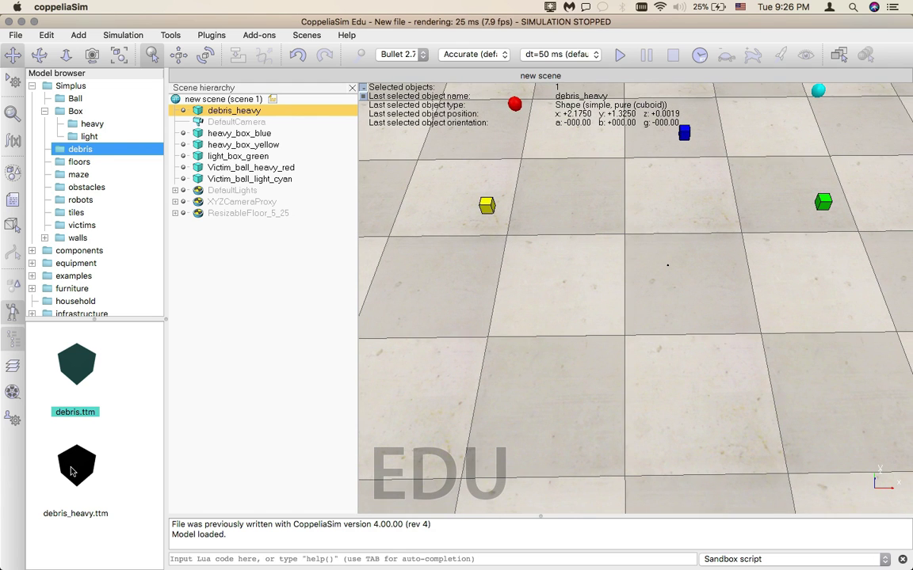
# Review the debris_heavy model and the Simplus floors folder's models, and select ResizableFloor_5_25 in the scene hierarchy.
pyautogui.click(71, 472)
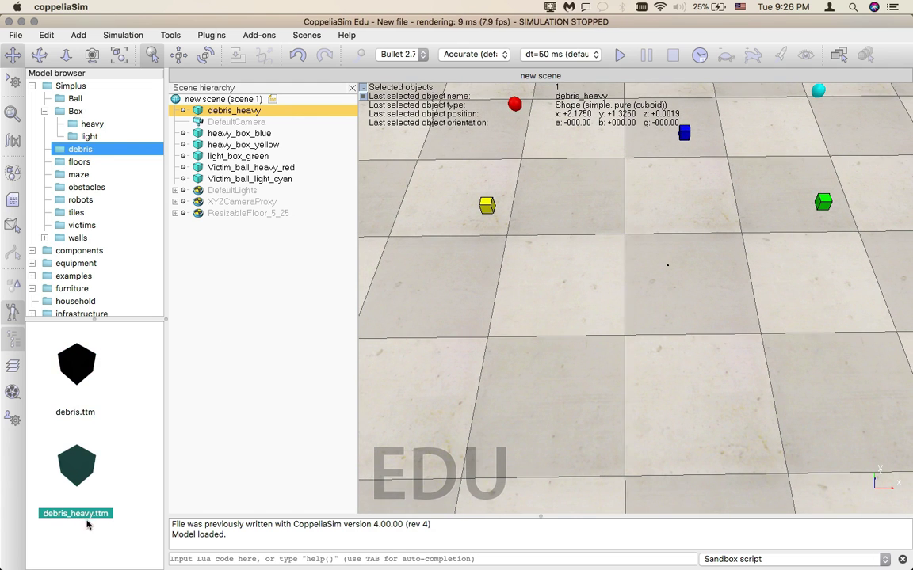
pyautogui.click(76, 162)
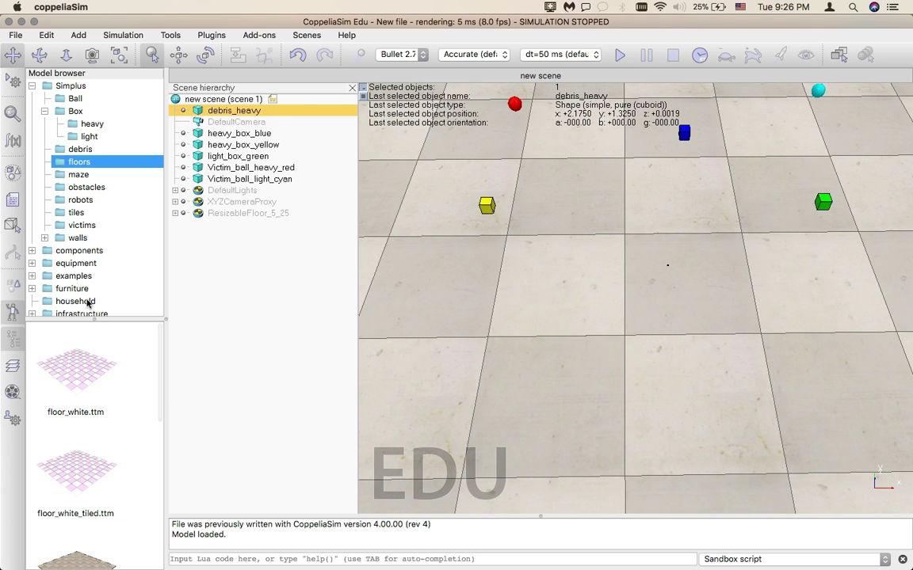
pyautogui.scroll(-5, 93, 413)
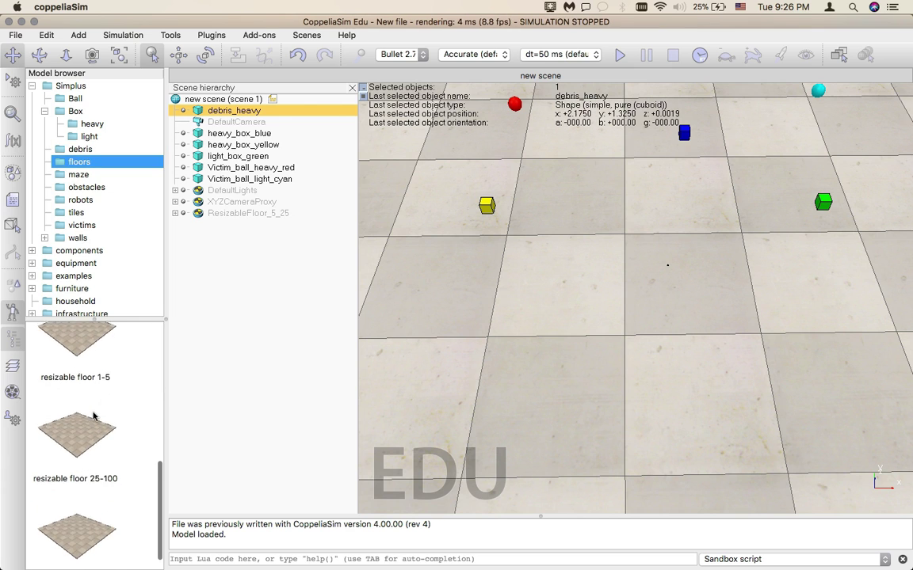
pyautogui.scroll(-1, 94, 416)
pyautogui.scroll(6, 93, 416)
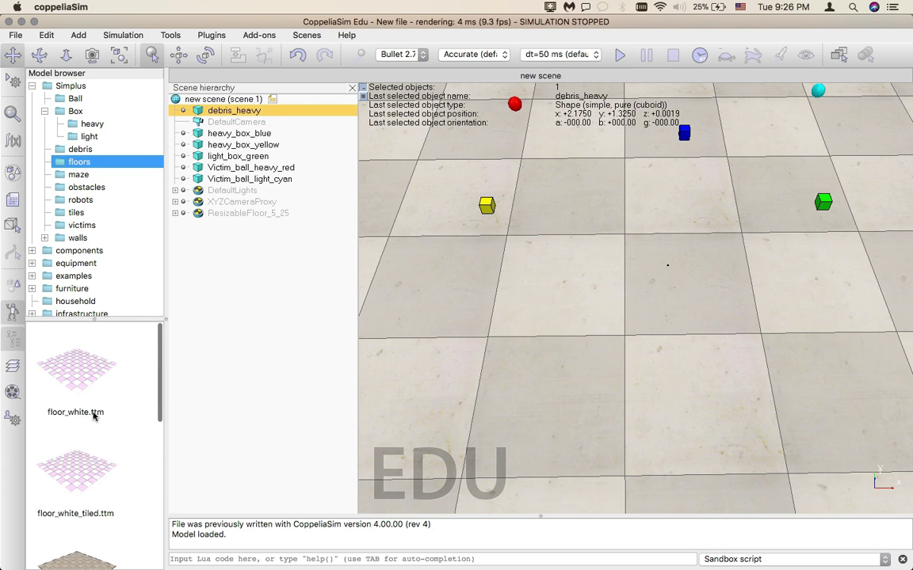
pyautogui.click(238, 214)
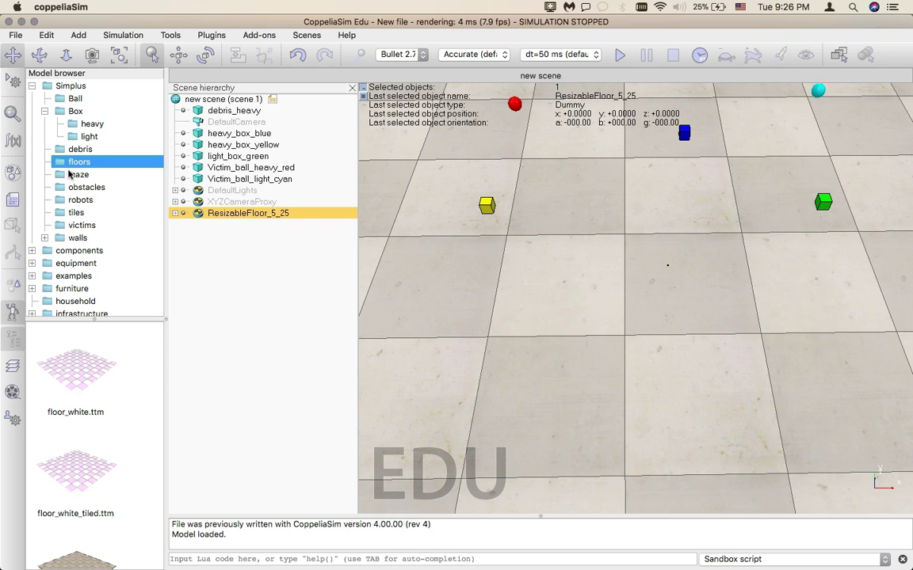
# Place maze_1 from the Simplus maze folder on the floor at about x 2.17, y 0.87.
pyautogui.click(71, 174)
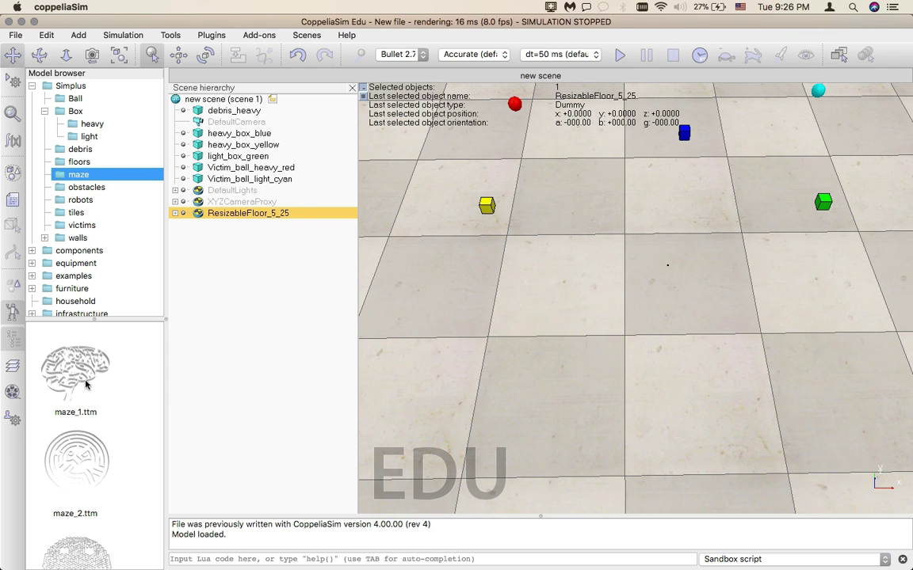
pyautogui.scroll(-5, 83, 412)
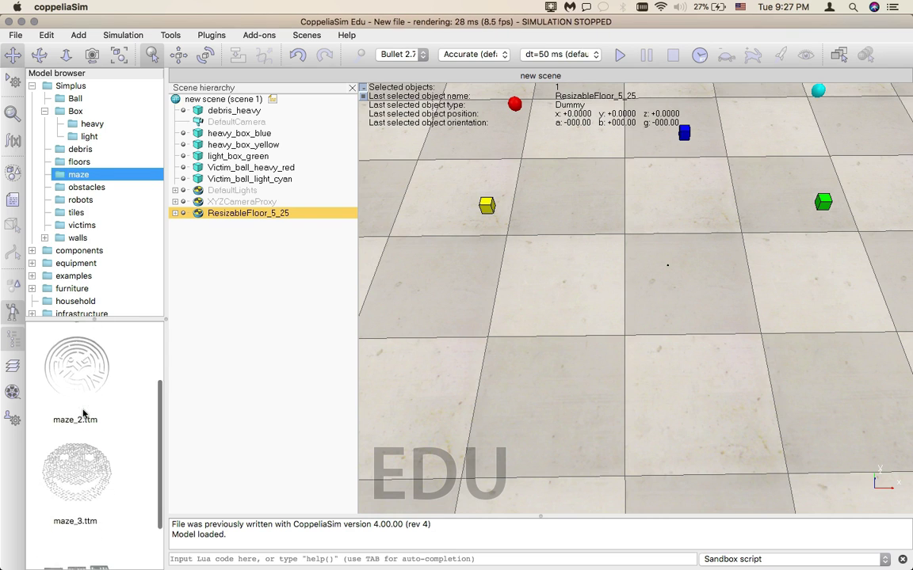
pyautogui.scroll(5, 83, 412)
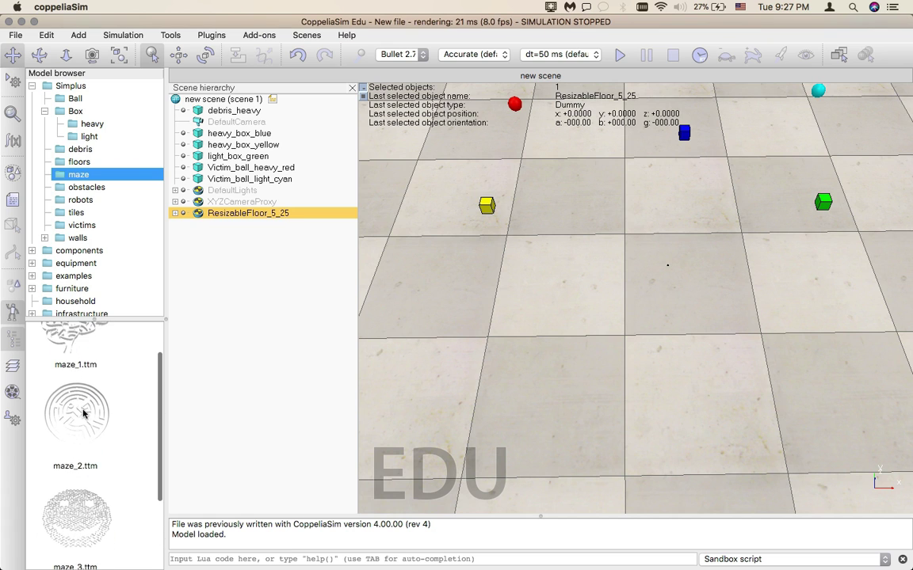
pyautogui.moveTo(62, 331); pyautogui.dragTo(675, 370)
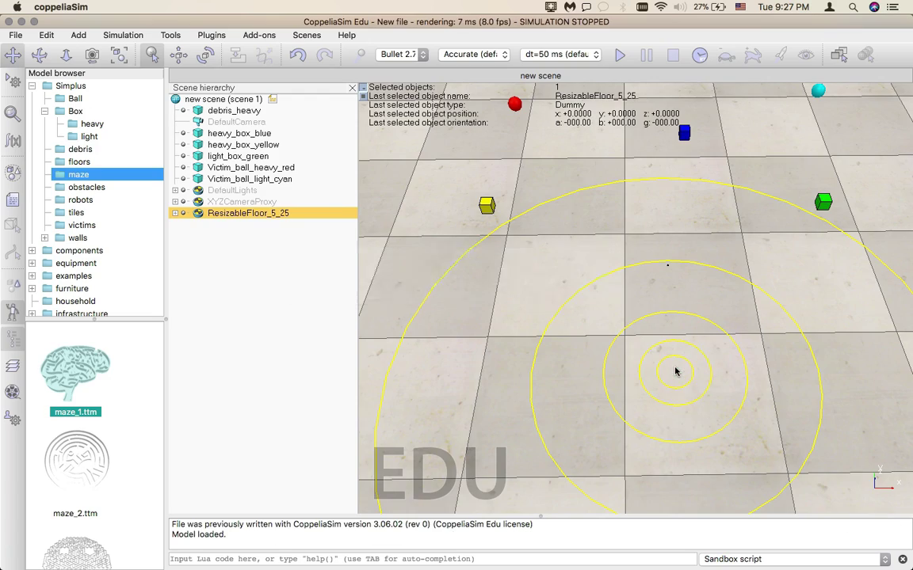
pyautogui.scroll(-10, 675, 371)
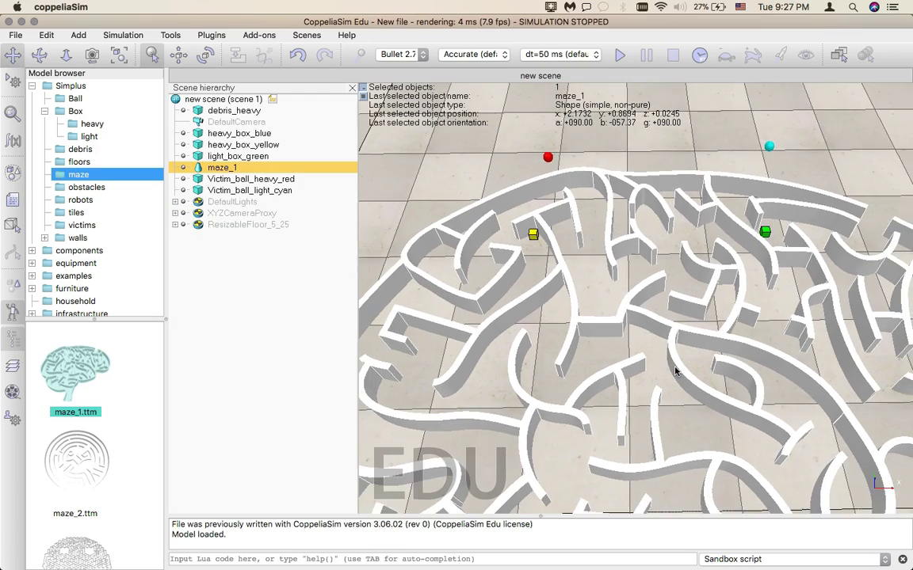
pyautogui.scroll(-8, 676, 370)
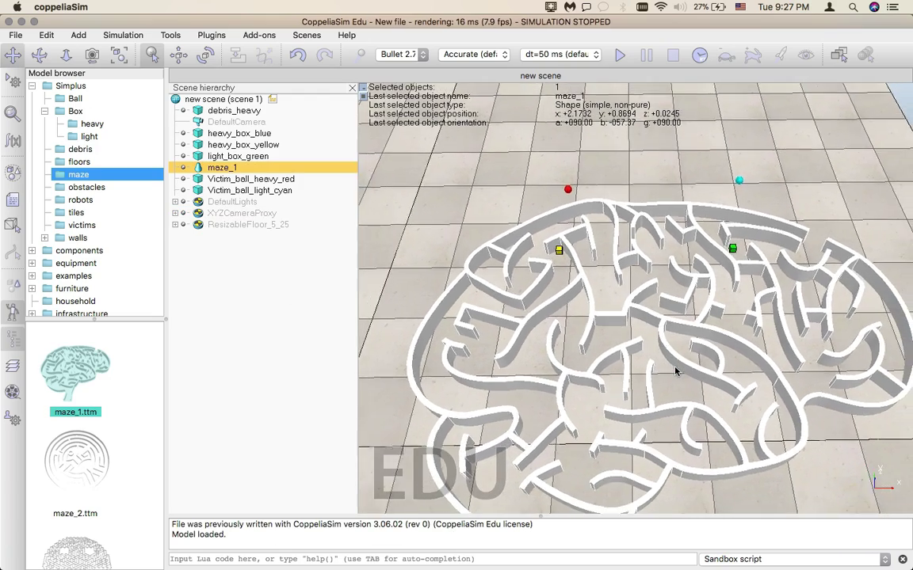
pyautogui.scroll(-2, 675, 371)
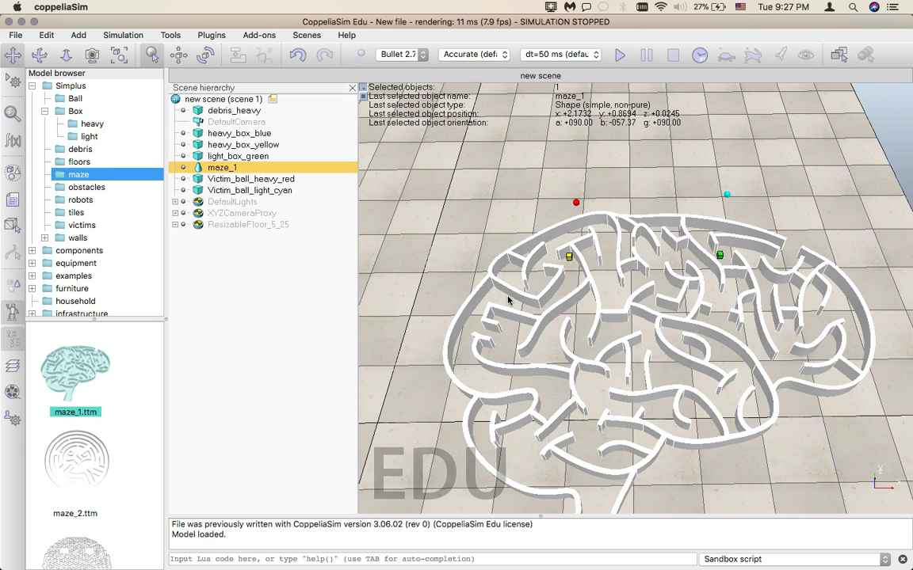
pyautogui.scroll(-5, 475, 285)
pyautogui.scroll(-3, 507, 300)
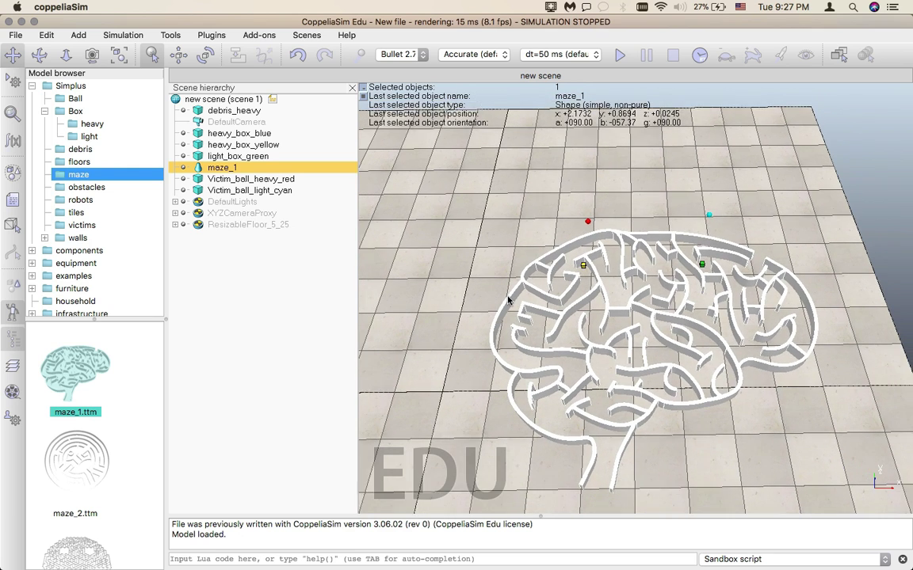
# Move maze_1 across the floor along X and Y to about x 1.07, y 1.74.
pyautogui.click(177, 56)
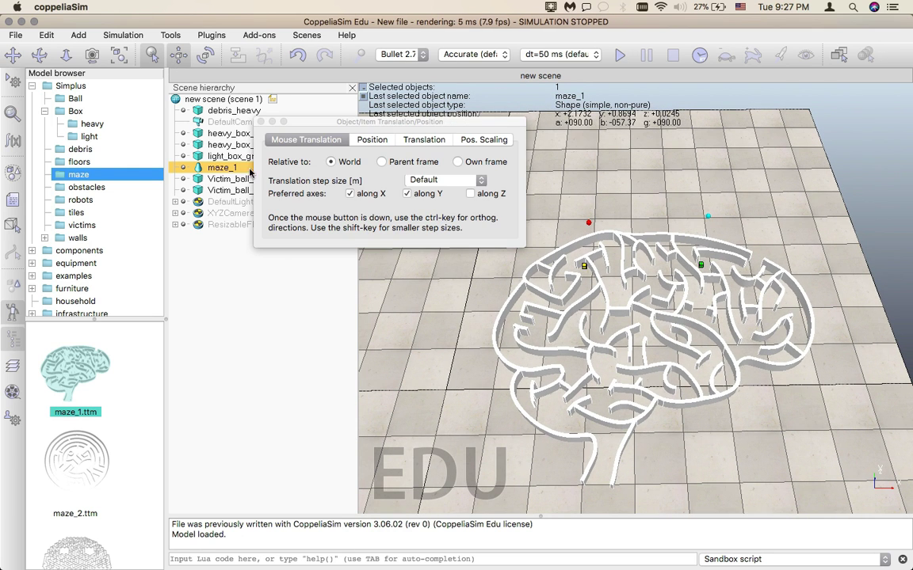
pyautogui.click(261, 122)
pyautogui.click(264, 180)
pyautogui.click(222, 168)
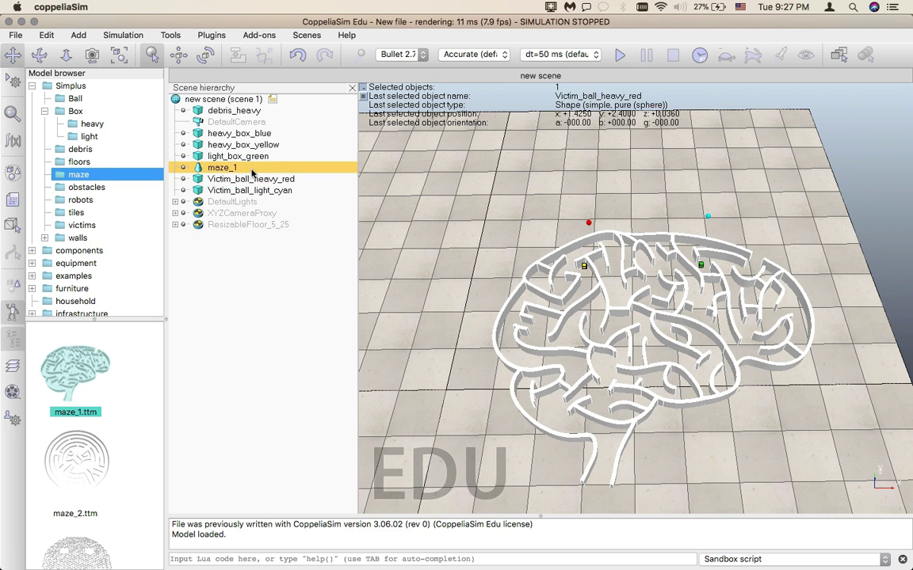
pyautogui.click(178, 55)
pyautogui.moveTo(676, 288); pyautogui.dragTo(586, 234)
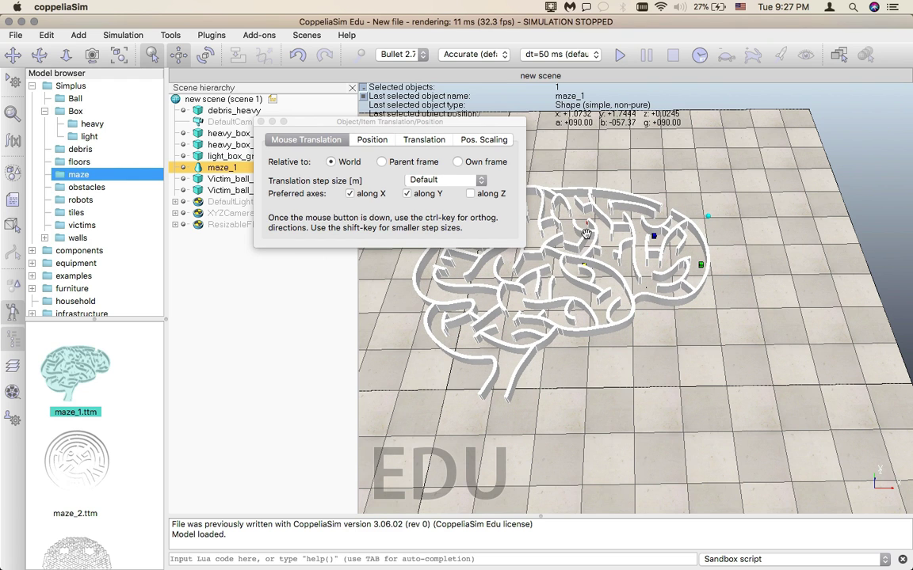
pyautogui.click(262, 123)
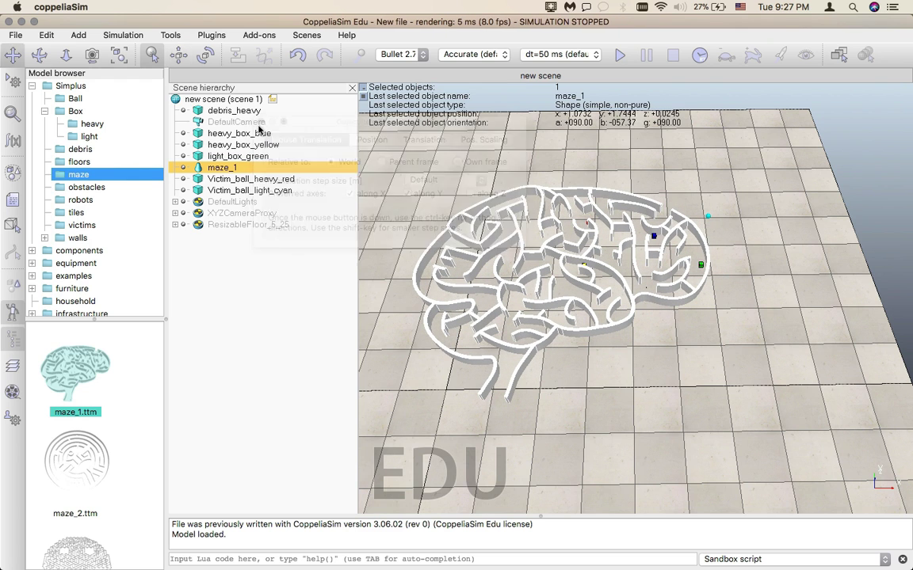
# Move heavy_box_blue to a free spot between the maze walls, at about x 1.1, y 1.28.
pyautogui.click(654, 236)
pyautogui.moveTo(660, 237); pyautogui.dragTo(627, 255)
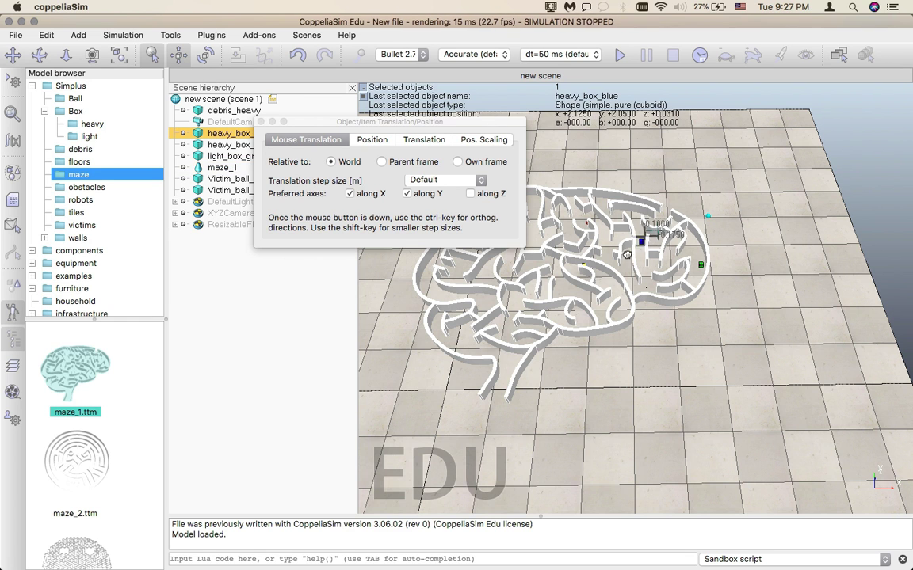
pyautogui.moveTo(553, 291); pyautogui.dragTo(554, 293)
pyautogui.scroll(10, 750, 282)
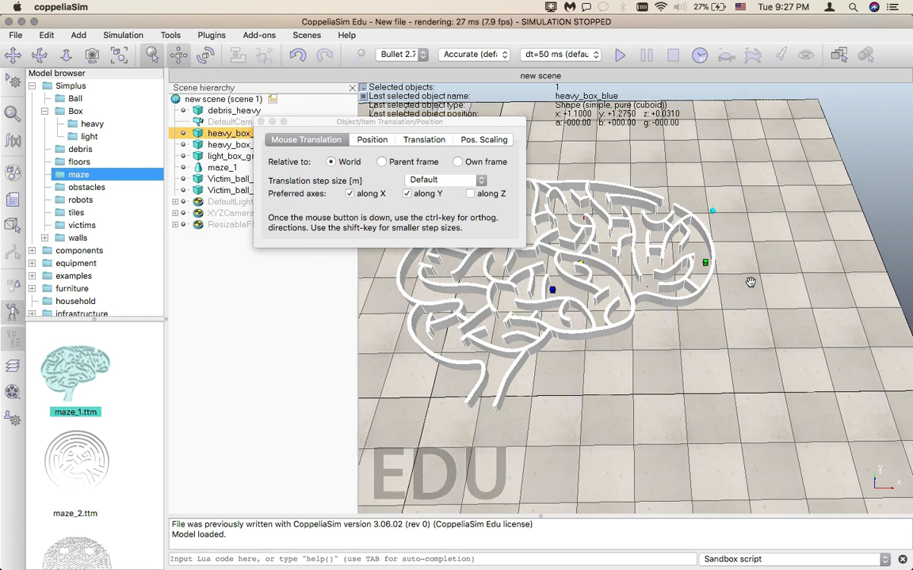
pyautogui.moveTo(388, 121); pyautogui.dragTo(325, 329)
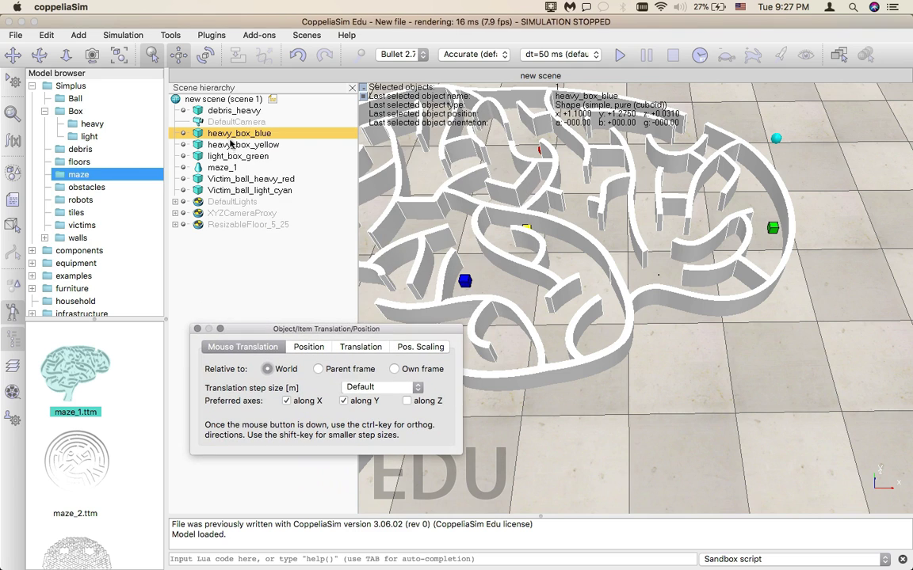
# Move heavy_box_yellow and Victim_ball_heavy_red to free spots between the maze walls.
pyautogui.click(238, 144)
pyautogui.moveTo(572, 240); pyautogui.dragTo(608, 284)
pyautogui.click(240, 157)
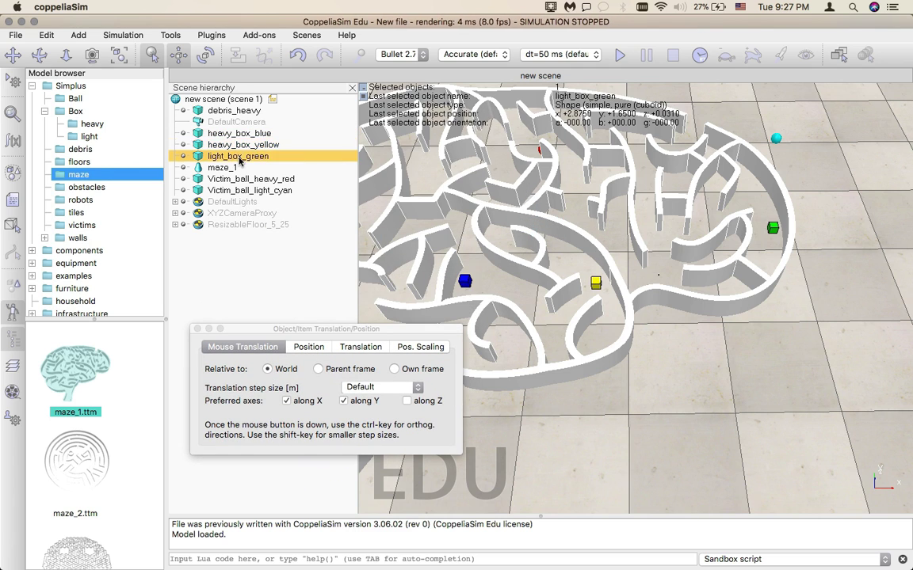
pyautogui.click(289, 180)
pyautogui.moveTo(528, 154); pyautogui.dragTo(413, 190)
# Move Victim_ball_light_cyan into the maze's upper part, at about x 1.03, y 2.63.
pyautogui.click(775, 138)
pyautogui.moveTo(768, 151); pyautogui.dragTo(775, 139)
pyautogui.click(237, 190)
pyautogui.click(775, 138)
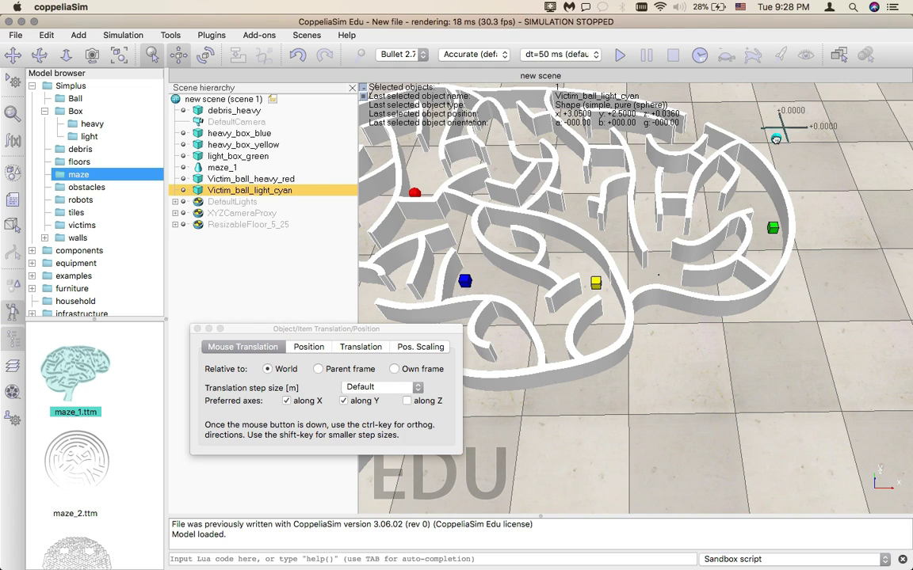
pyautogui.moveTo(478, 216); pyautogui.dragTo(477, 137)
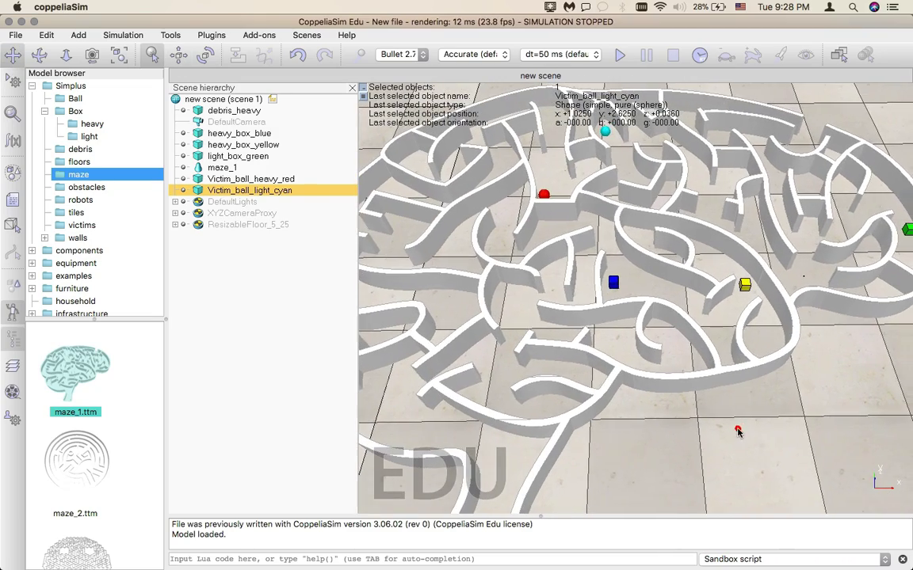
pyautogui.moveTo(593, 340); pyautogui.dragTo(574, 301)
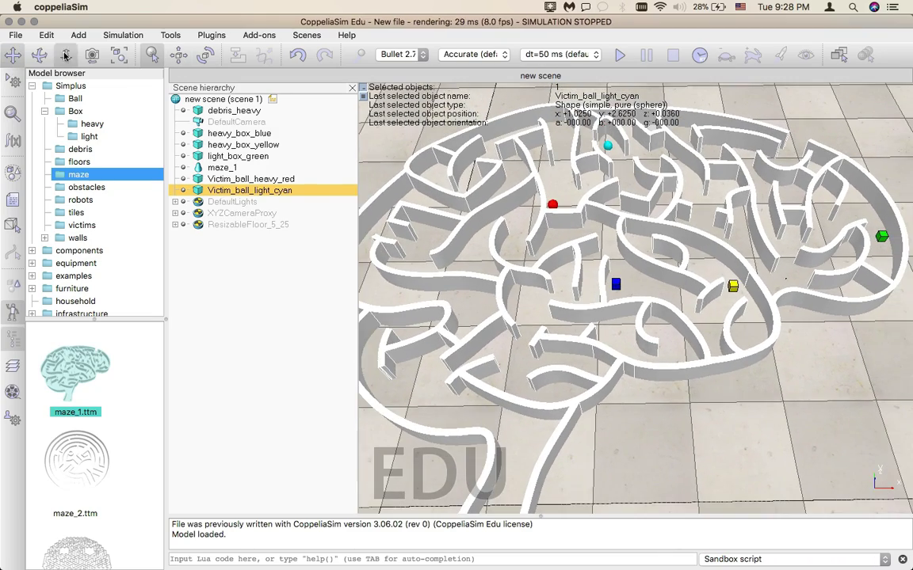
pyautogui.scroll(-10, 636, 395)
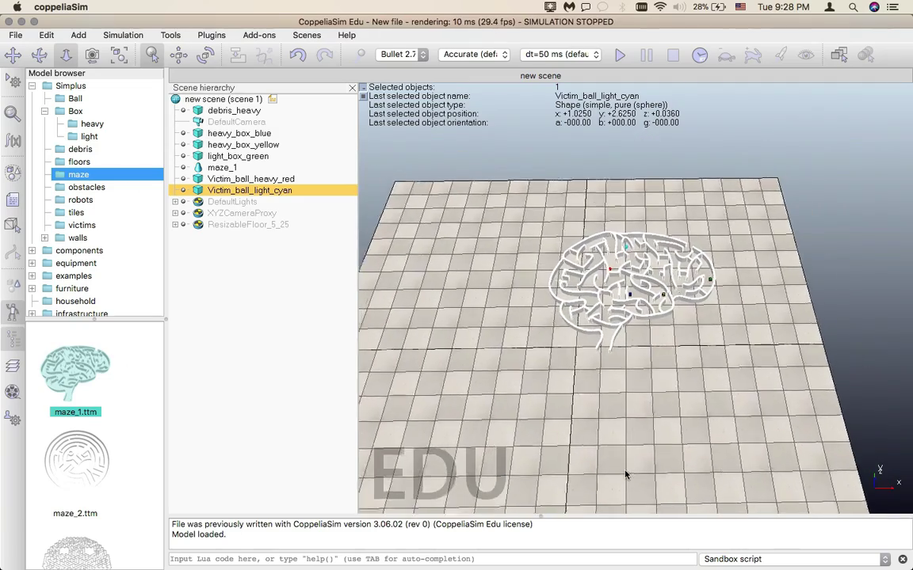
pyautogui.scroll(10, 625, 474)
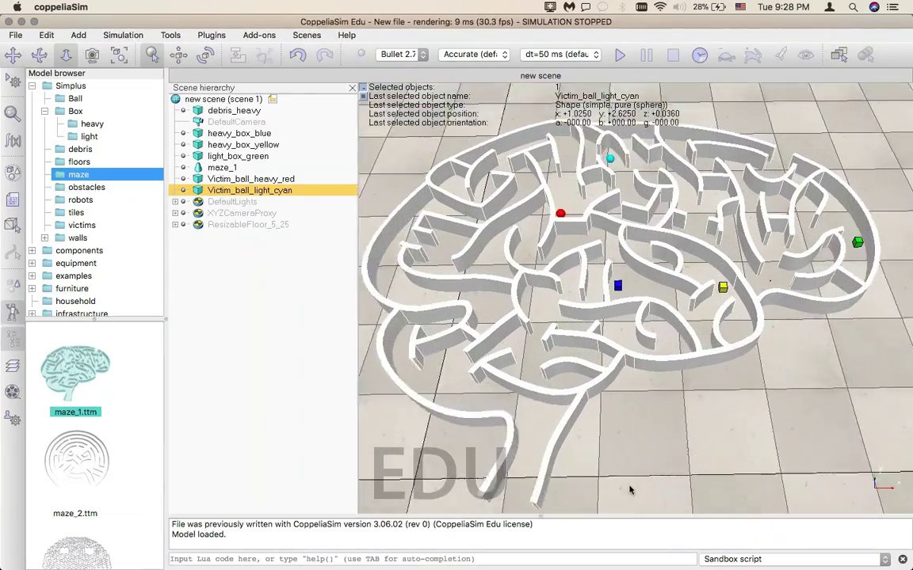
pyautogui.scroll(3, 630, 491)
pyautogui.moveTo(588, 298); pyautogui.dragTo(642, 294)
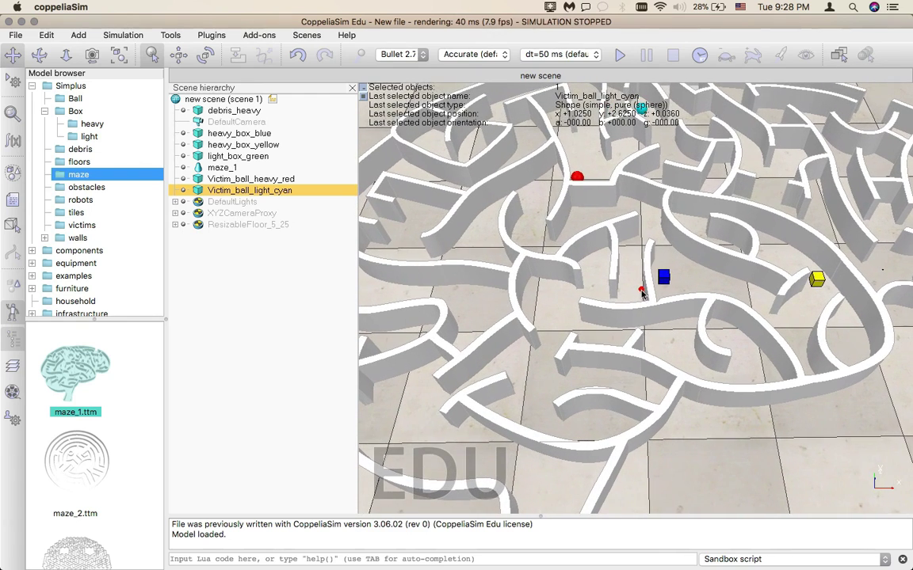
# Add the obstacle_rectangle model from the Simplus obstacles and move it between the maze walls, to about x 0.65, y 1.05.
pyautogui.click(79, 189)
pyautogui.scroll(-5, 107, 465)
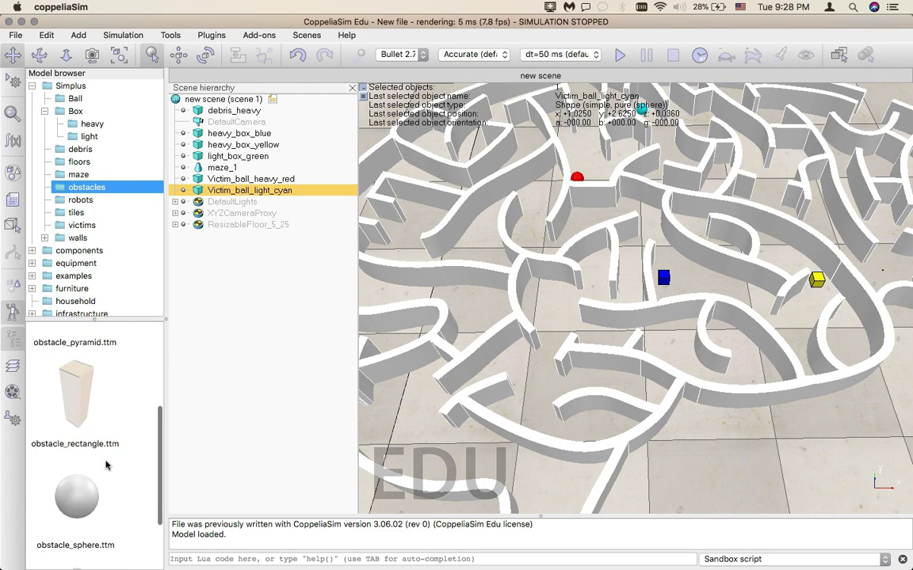
pyautogui.scroll(5, 102, 480)
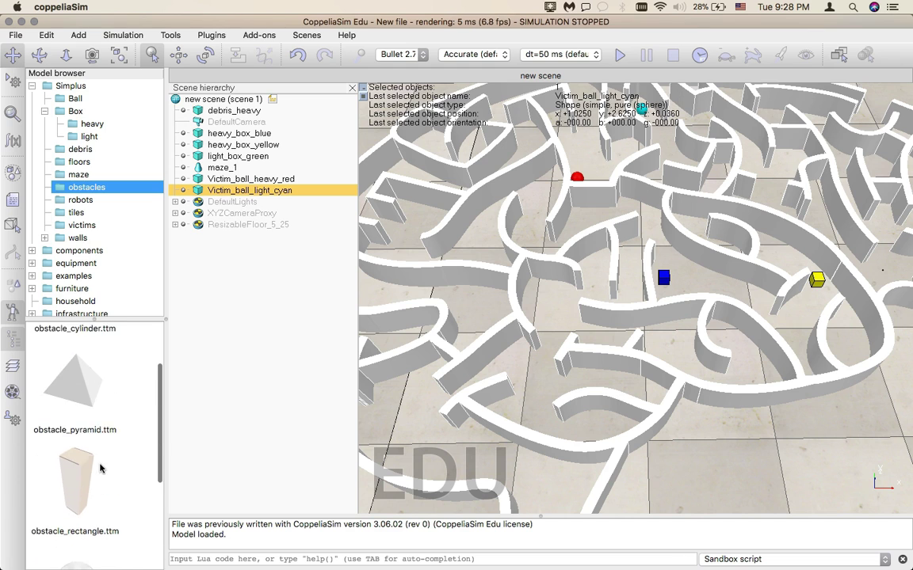
pyautogui.click(94, 484)
pyautogui.moveTo(93, 484); pyautogui.dragTo(483, 292)
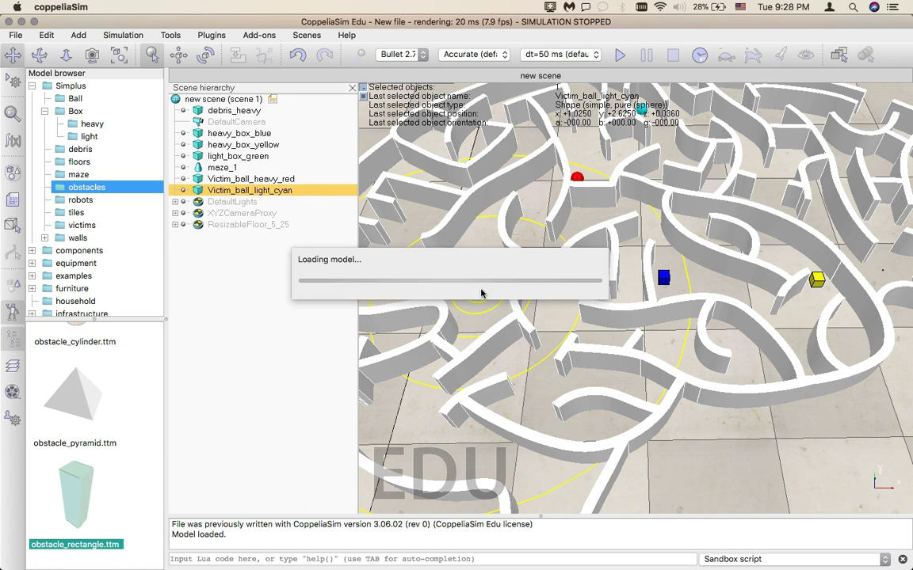
pyautogui.click(178, 54)
pyautogui.moveTo(523, 287); pyautogui.dragTo(584, 318)
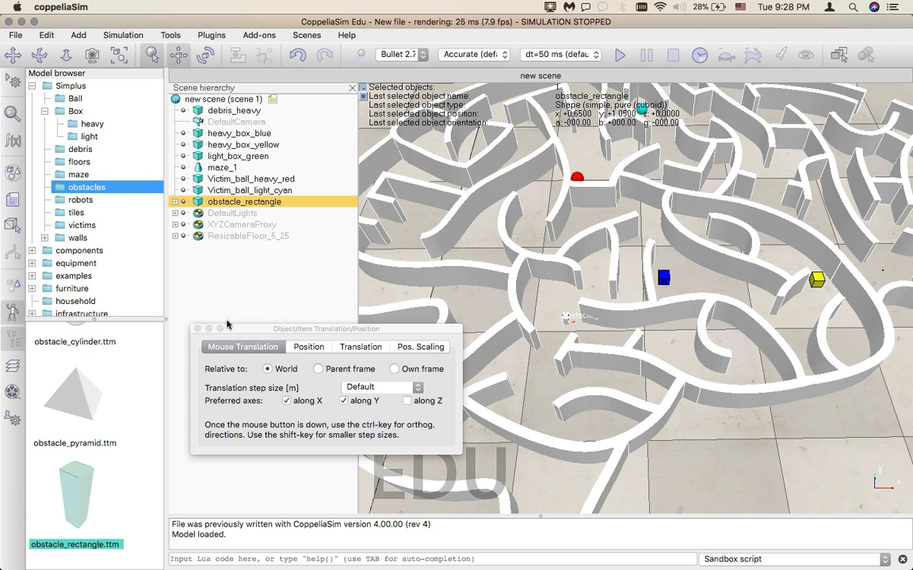
pyautogui.click(198, 328)
pyautogui.moveTo(600, 292); pyautogui.dragTo(600, 315)
pyautogui.scroll(5, 599, 315)
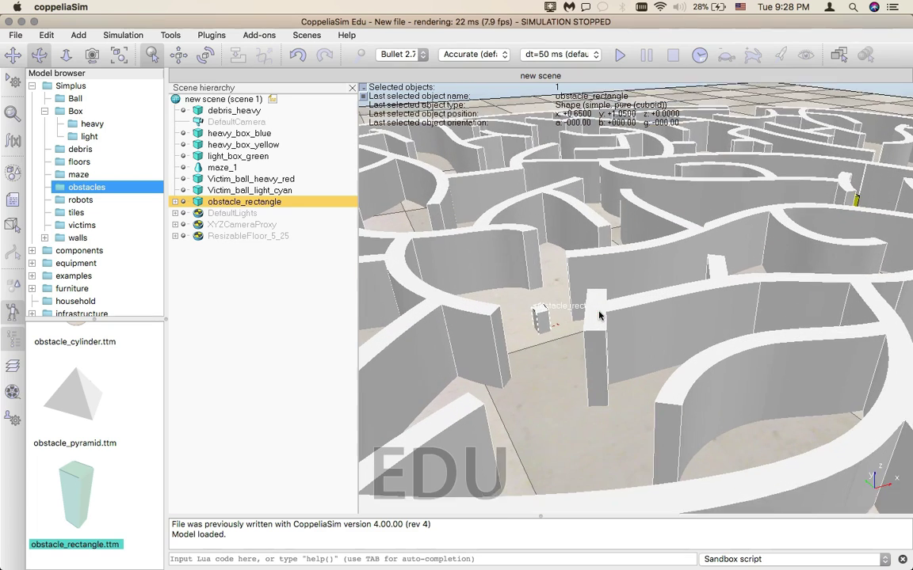
pyautogui.click(481, 345)
# Add the obstacle_pyramid model inside the maze's lower part, at about x 0.53, y 0.75.
pyautogui.click(72, 400)
pyautogui.moveTo(72, 400); pyautogui.dragTo(529, 445)
pyautogui.scroll(-3, 591, 450)
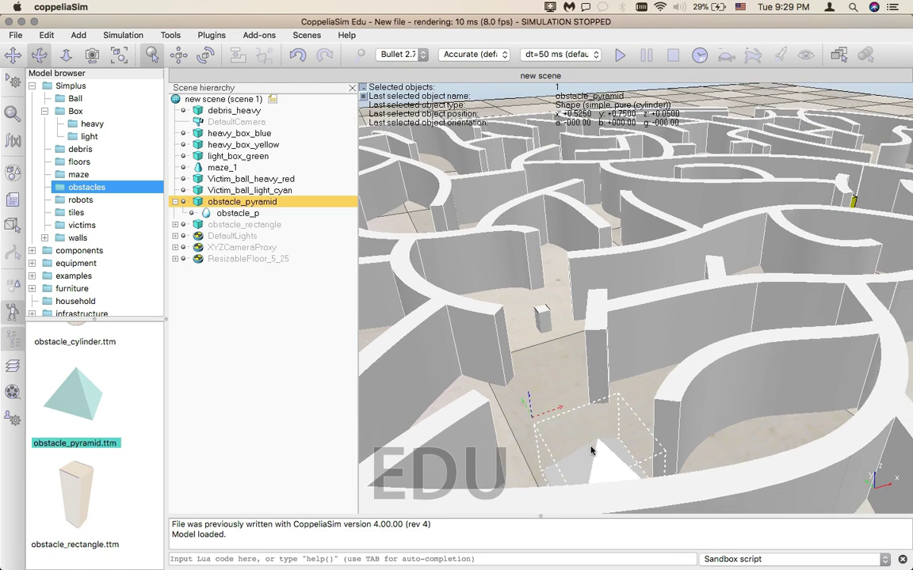
pyautogui.moveTo(590, 333); pyautogui.dragTo(544, 406)
pyautogui.scroll(-3, 618, 421)
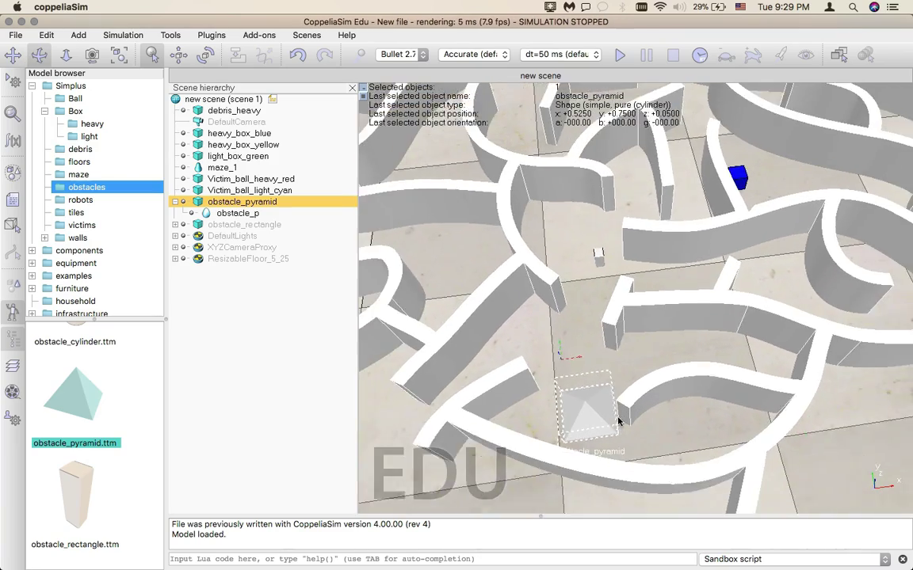
pyautogui.scroll(-5, 618, 421)
pyautogui.click(795, 435)
pyautogui.moveTo(768, 431); pyautogui.dragTo(765, 478)
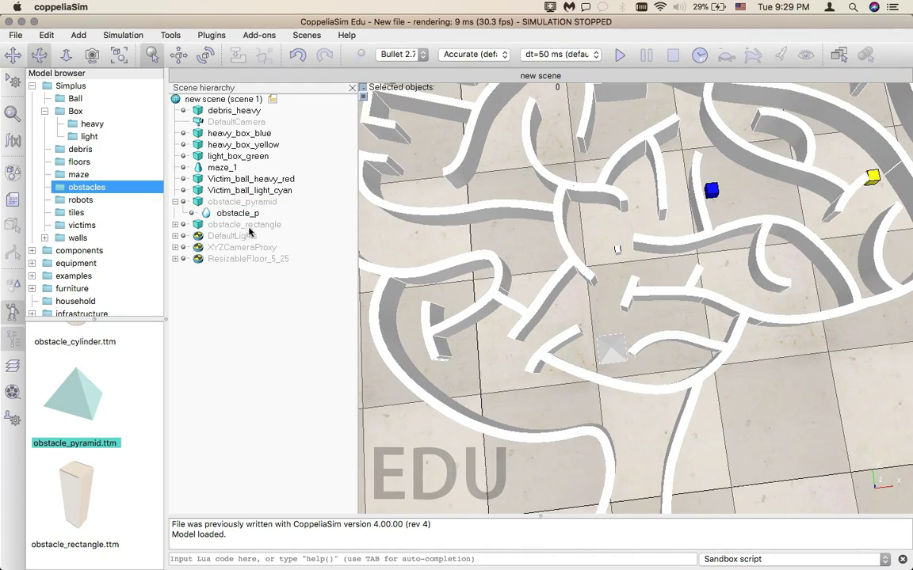
# Add the simplus_e-puck robot from the Simplus robots to the maze, at about x 0.68, y 1.68, and acknowledge its license notice.
pyautogui.click(80, 200)
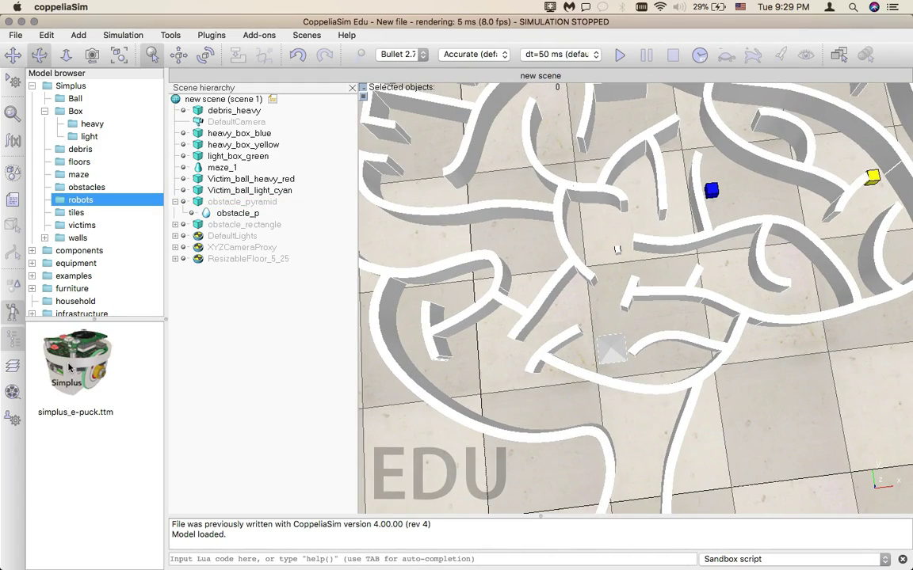
pyautogui.click(76, 366)
pyautogui.moveTo(76, 369); pyautogui.dragTo(608, 121)
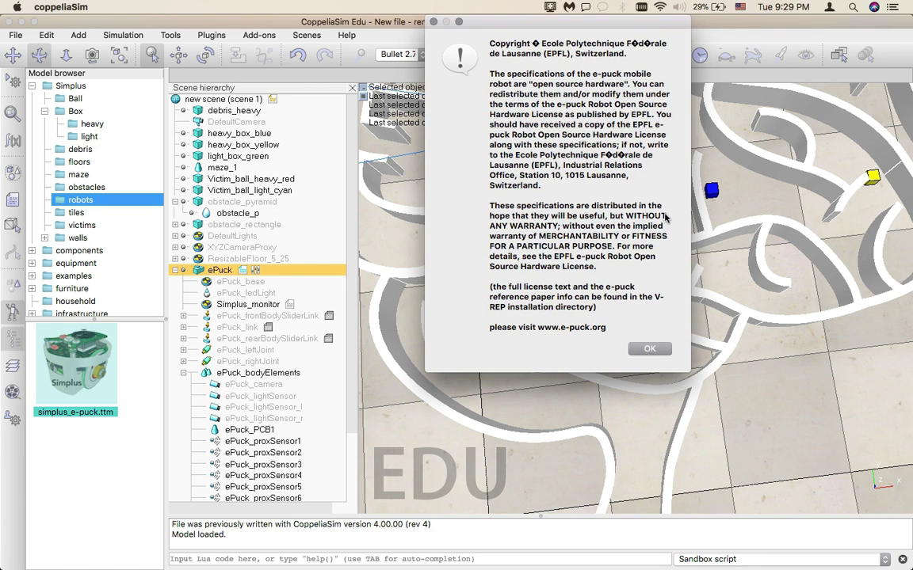
pyautogui.click(649, 349)
# Move the ePuck robot away from the nearby wall into open floor, to about x 0.93, y 1.7.
pyautogui.scroll(10, 607, 127)
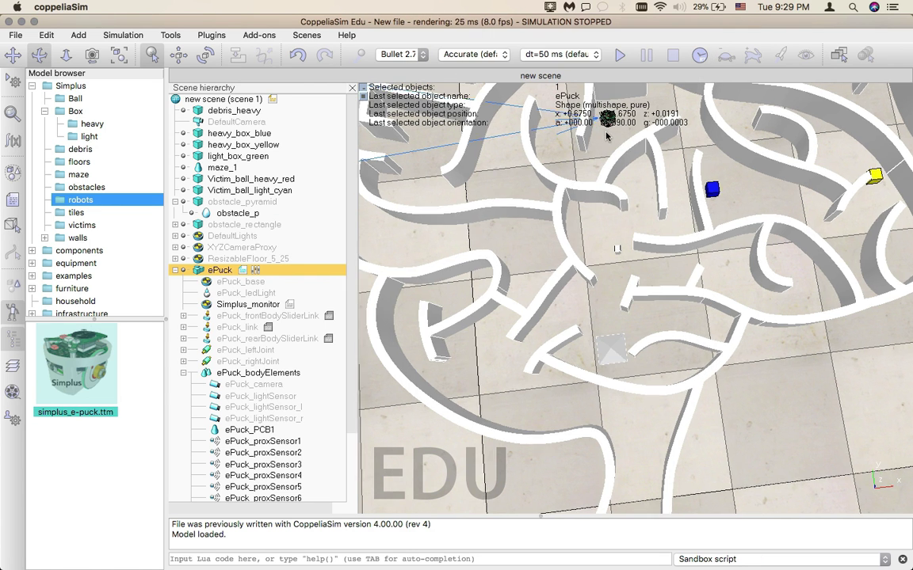
pyautogui.moveTo(607, 160); pyautogui.dragTo(593, 127)
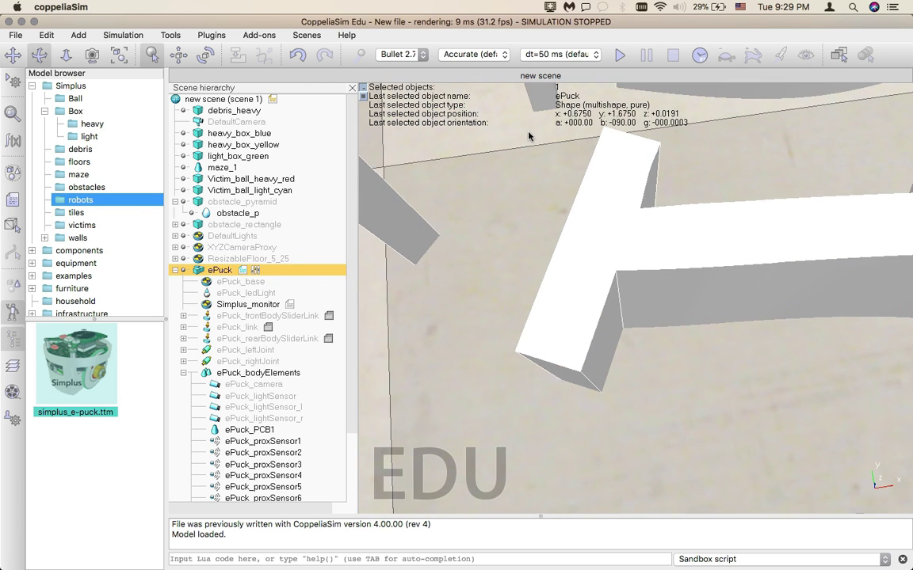
pyautogui.click(488, 125)
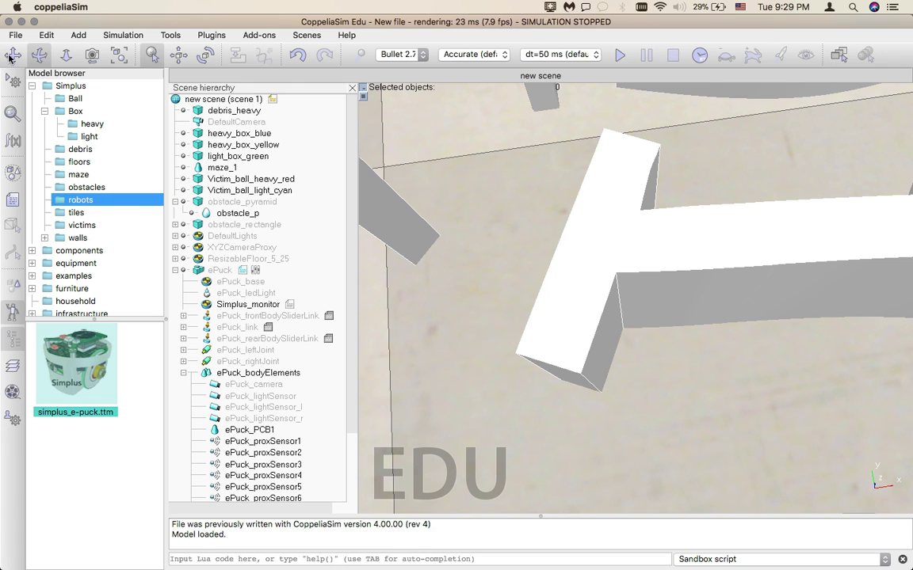
pyautogui.moveTo(539, 144); pyautogui.dragTo(563, 450)
pyautogui.moveTo(640, 153)
pyautogui.mouseDown()
pyautogui.moveTo(640, 258)
pyautogui.moveTo(669, 412)
pyautogui.moveTo(617, 292)
pyautogui.moveTo(626, 305)
pyautogui.mouseUp()
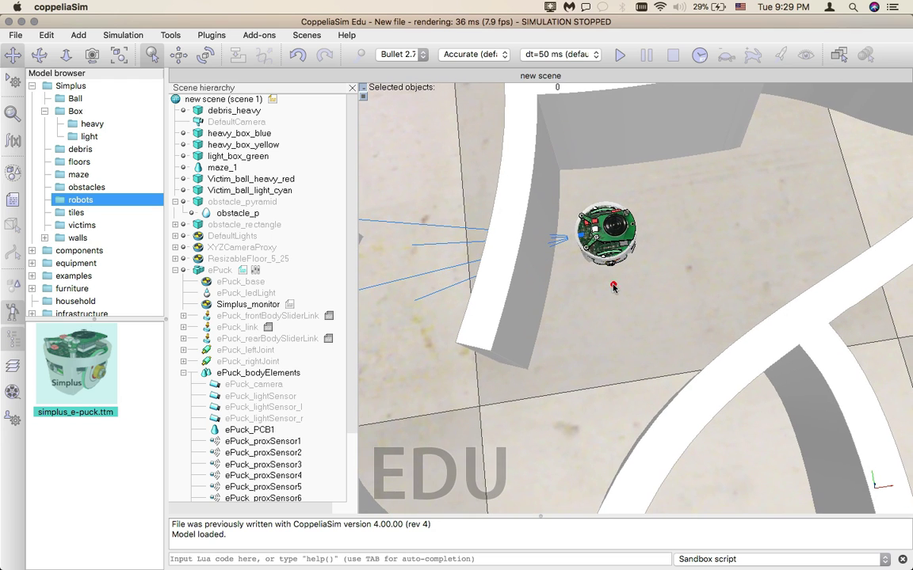
pyautogui.click(177, 53)
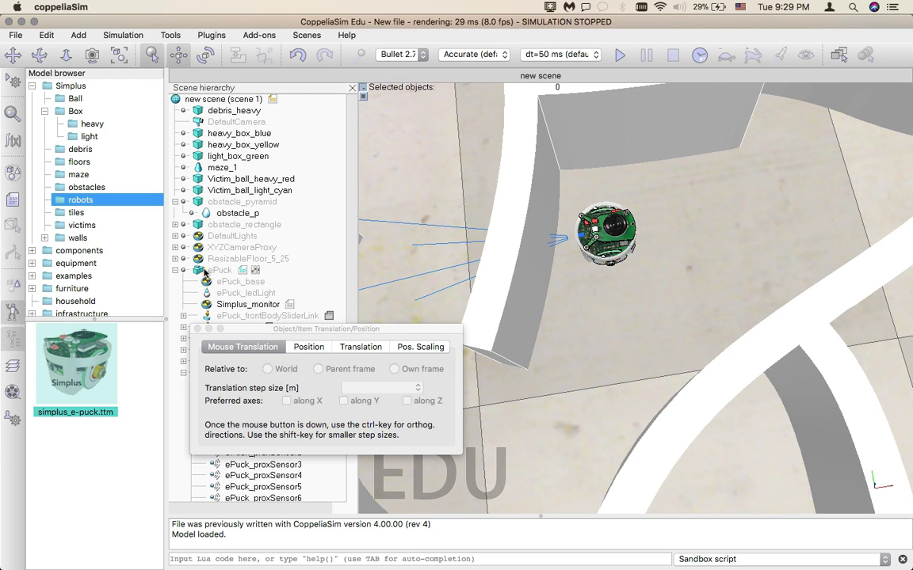
pyautogui.click(204, 272)
pyautogui.moveTo(626, 208); pyautogui.dragTo(794, 192)
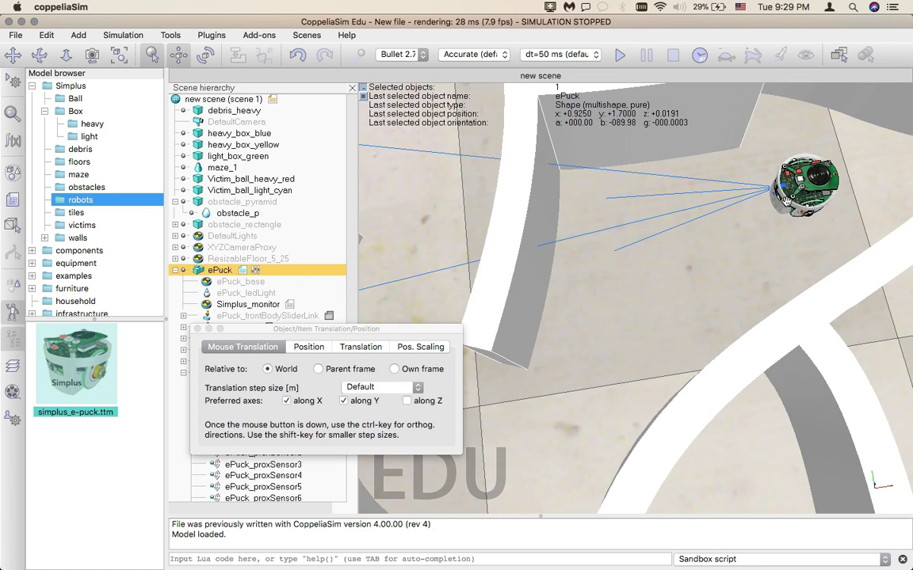
# Rotate the ePuck robot about its own X axis to face the opposite way, at orientation 90, 70, 90 degrees.
pyautogui.click(204, 55)
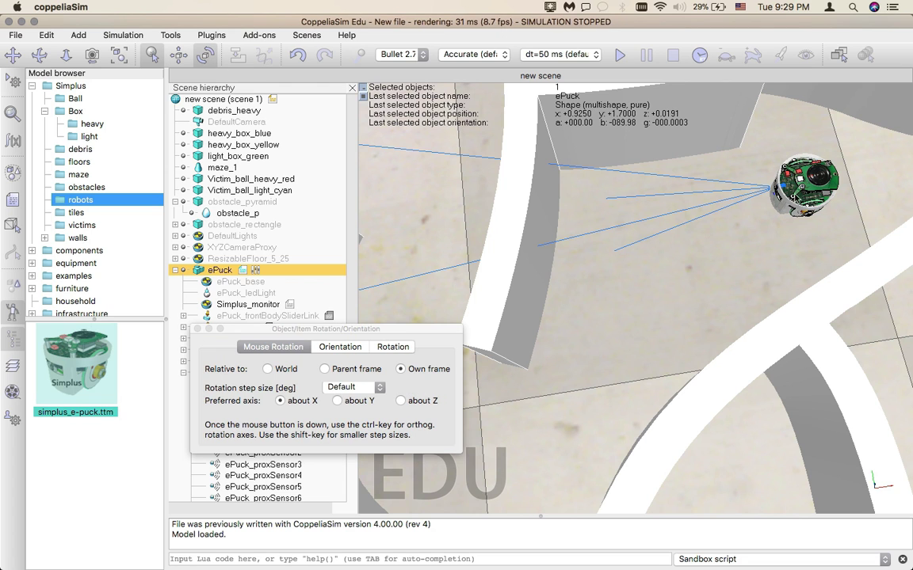
pyautogui.moveTo(784, 196); pyautogui.dragTo(875, 212)
pyautogui.moveTo(708, 188); pyautogui.dragTo(764, 194)
pyautogui.click(198, 329)
pyautogui.scroll(-5, 715, 257)
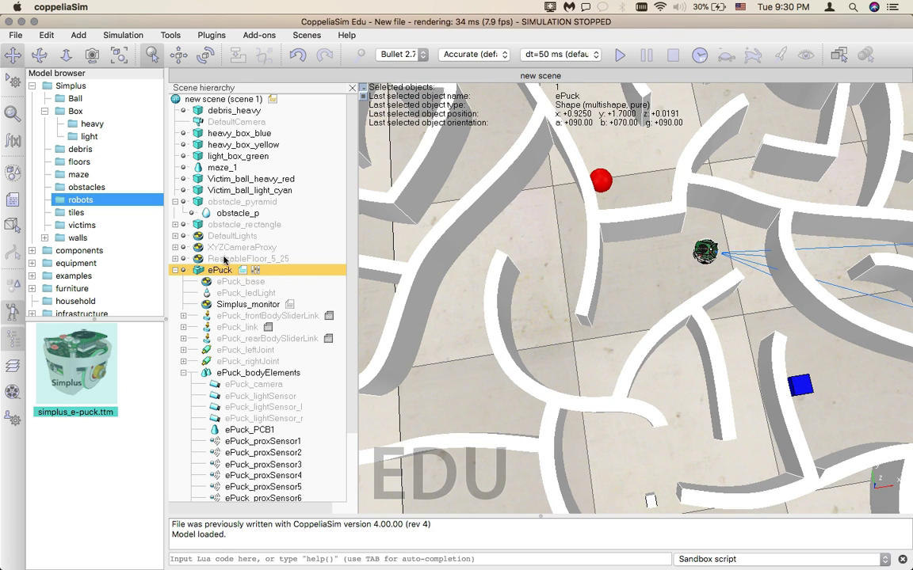
# Rotate Victim_ball_heavy_red about its own Z axis to 50 degrees.
pyautogui.click(238, 179)
pyautogui.click(204, 54)
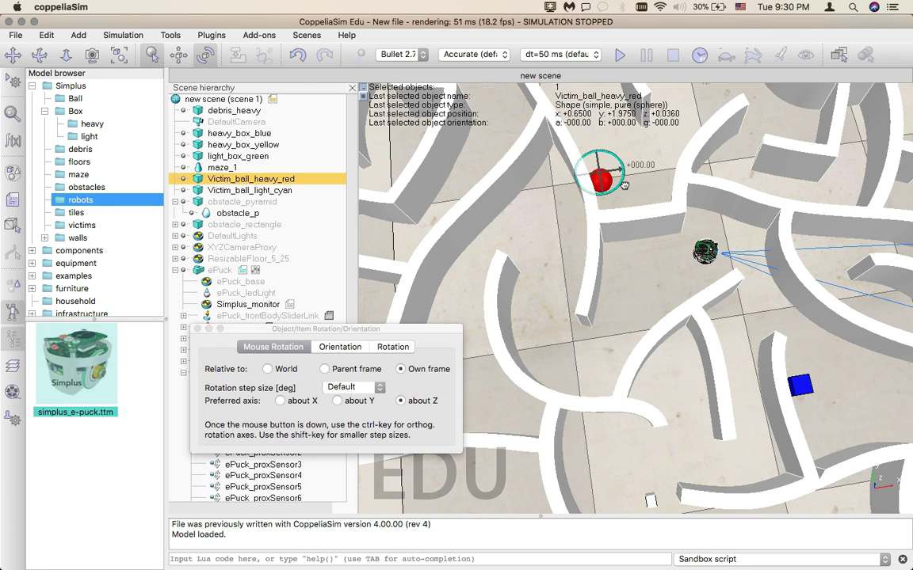
pyautogui.moveTo(686, 187); pyautogui.dragTo(650, 183)
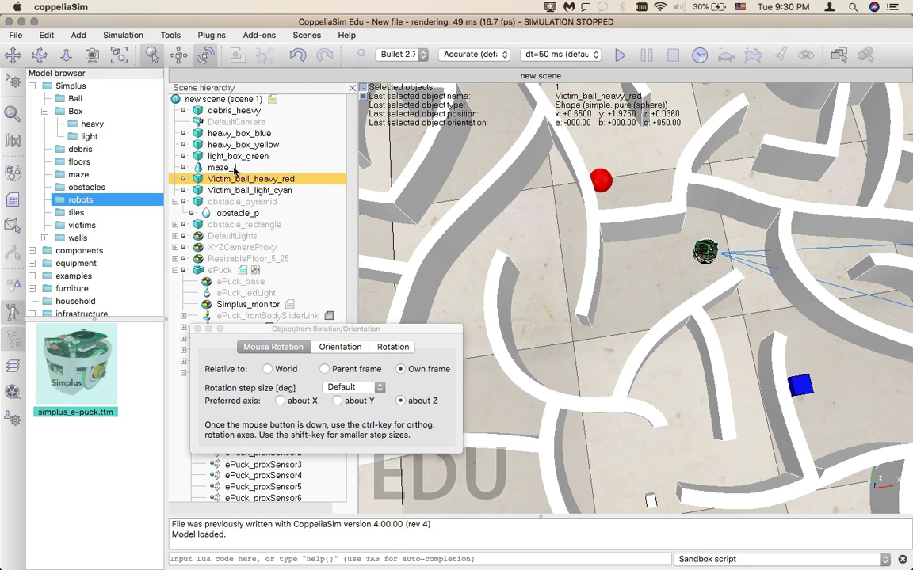
# Rotate heavy_box_blue about Z to 40 degrees and move it along X to about x 1.18, y 1.28.
pyautogui.click(231, 134)
pyautogui.moveTo(800, 386); pyautogui.dragTo(857, 364)
pyautogui.click(178, 55)
pyautogui.moveTo(802, 386); pyautogui.dragTo(830, 388)
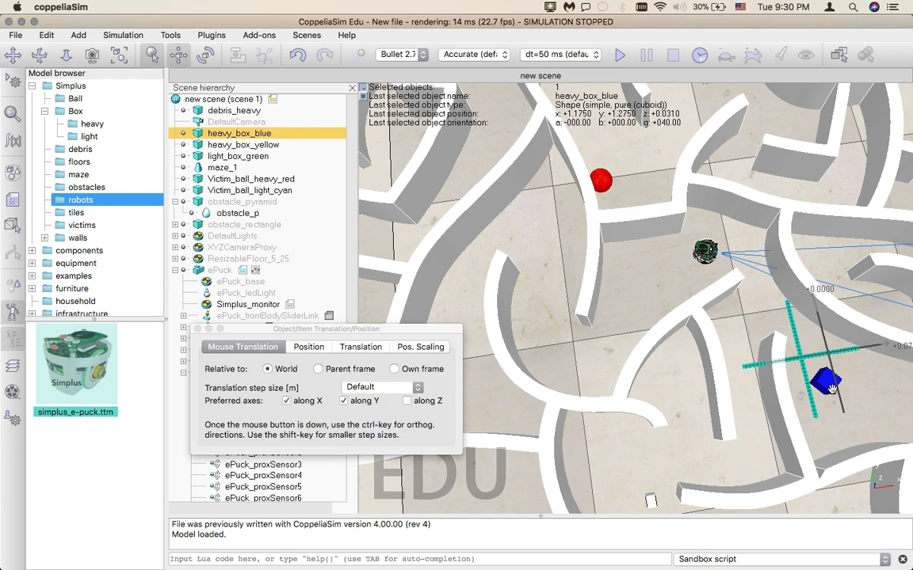
pyautogui.click(196, 329)
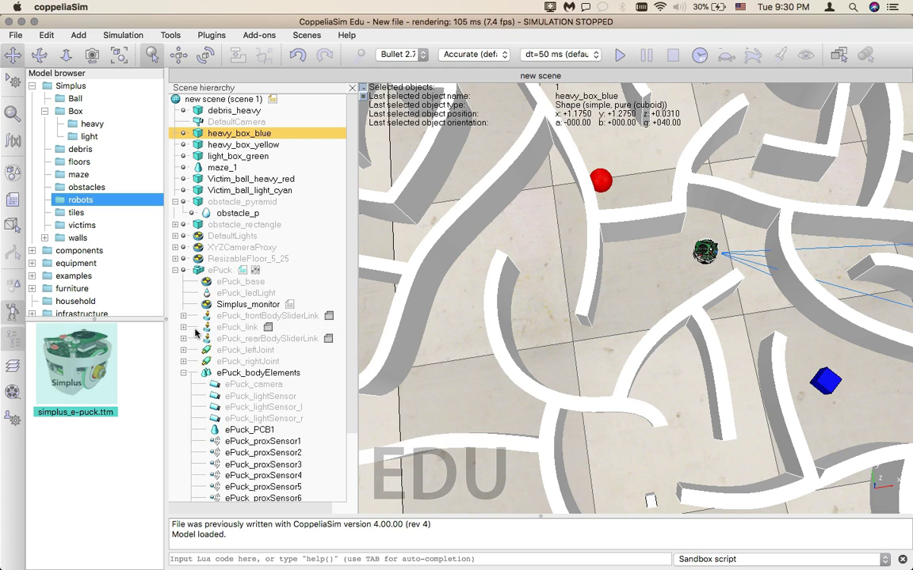
# Add the hole_tile model from the Simplus tiles at about x 0.15, y 1.4 and acknowledge its texture notice.
pyautogui.click(76, 212)
pyautogui.scroll(-5, 89, 213)
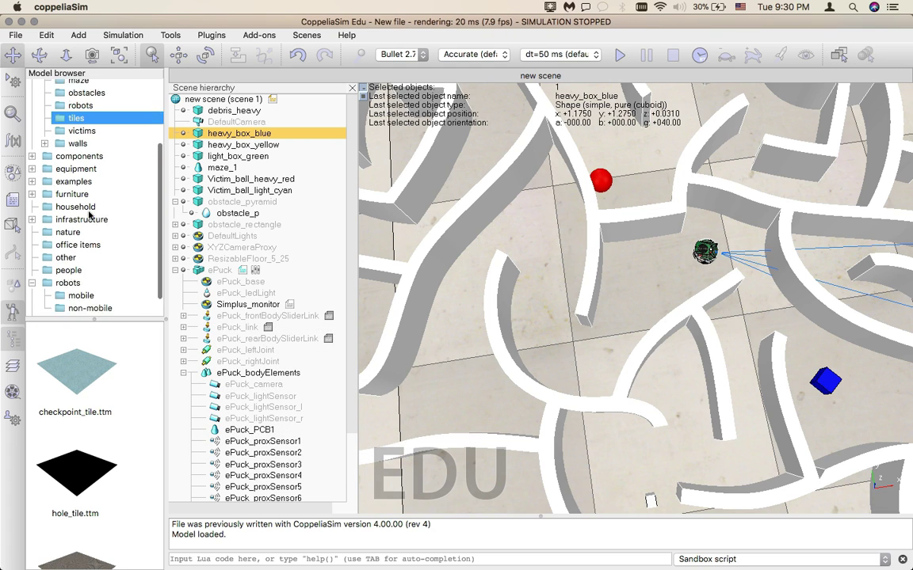
pyautogui.moveTo(97, 497); pyautogui.dragTo(456, 399)
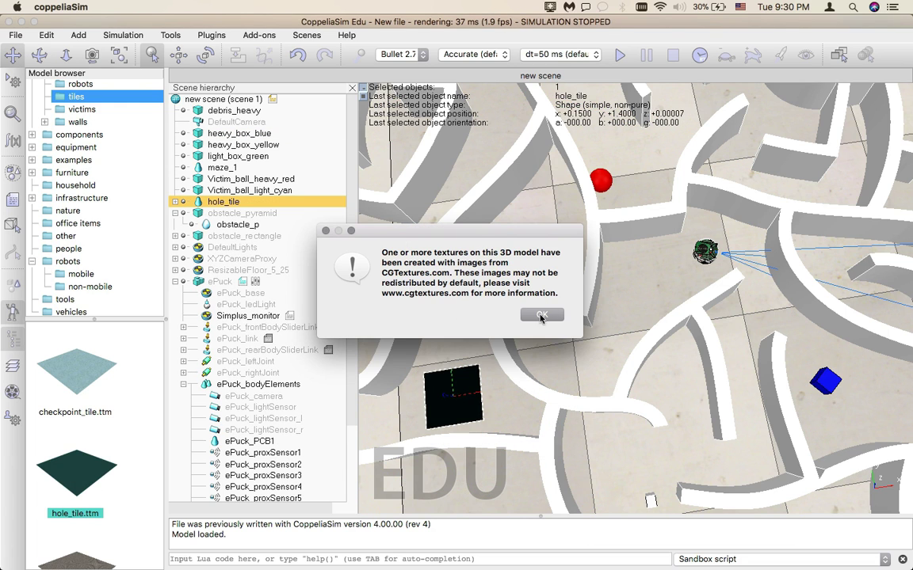
pyautogui.click(542, 315)
# Add the checkpoint_tile in the maze's upper part and tile_green at about x 0, y 2.25, acknowledging their texture notices.
pyautogui.moveTo(69, 378); pyautogui.dragTo(793, 124)
pyautogui.click(540, 315)
pyautogui.scroll(-5, 111, 396)
pyautogui.moveTo(76, 491); pyautogui.dragTo(374, 143)
pyautogui.click(542, 316)
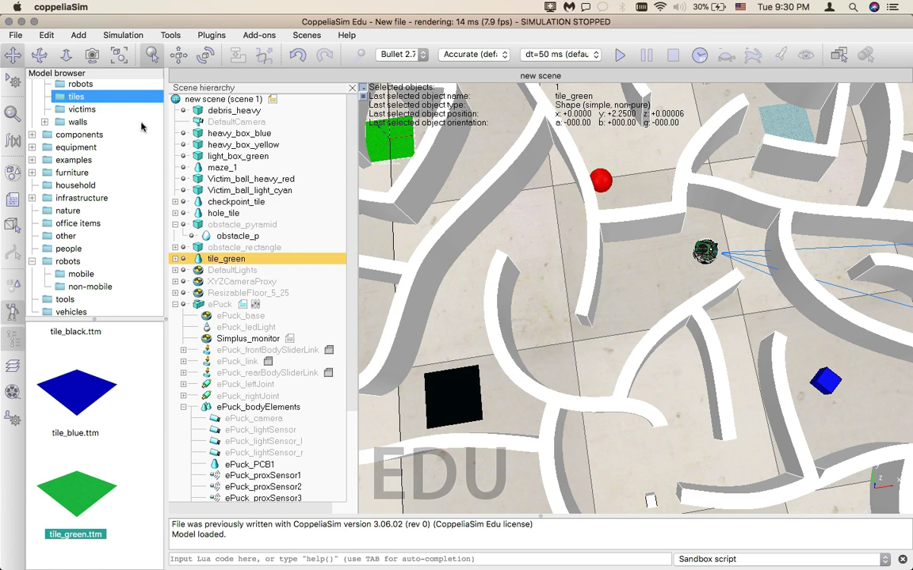
# Add the Victim_heat model from the Simplus victims near the maze wall beyond the robot, at about x 1.3, y 1.68.
pyautogui.click(79, 110)
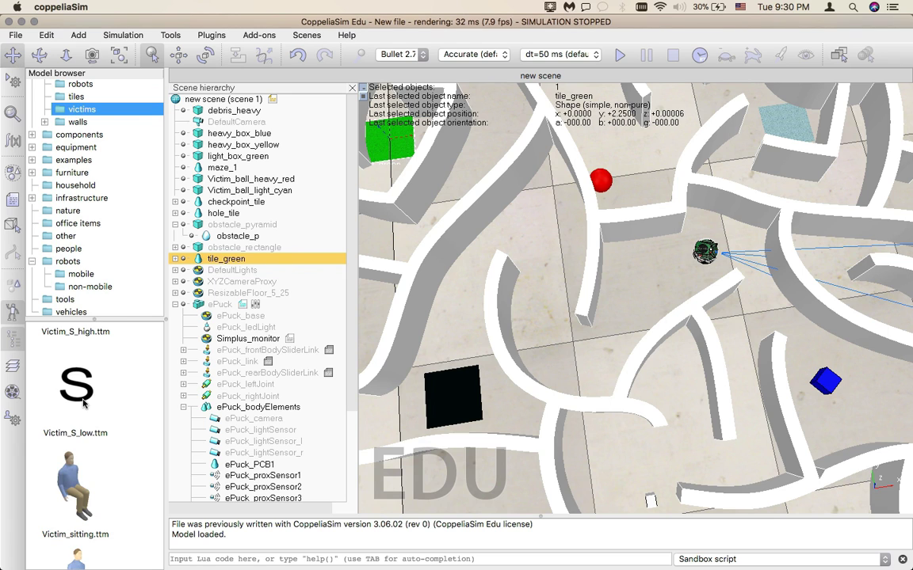
pyautogui.scroll(10, 82, 401)
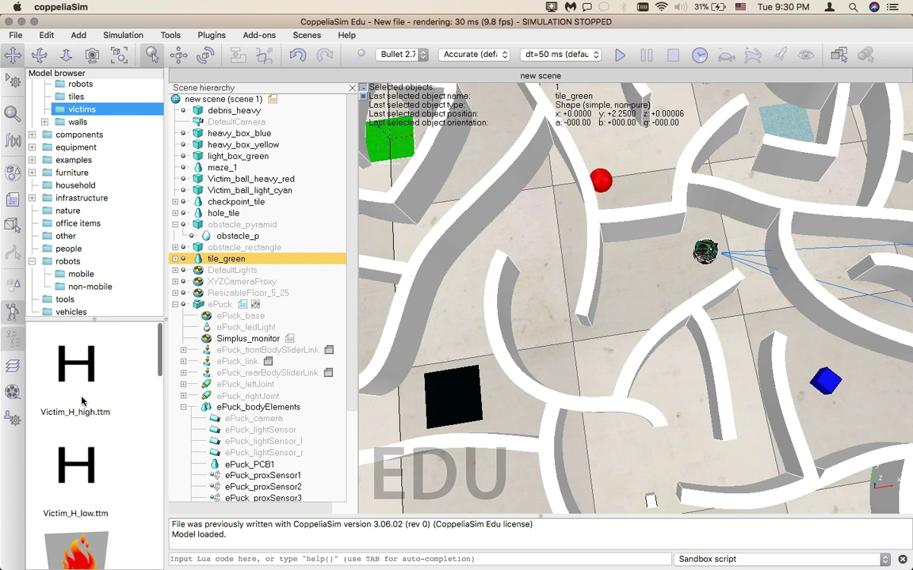
pyautogui.scroll(-3, 82, 401)
pyautogui.moveTo(81, 422); pyautogui.dragTo(830, 262)
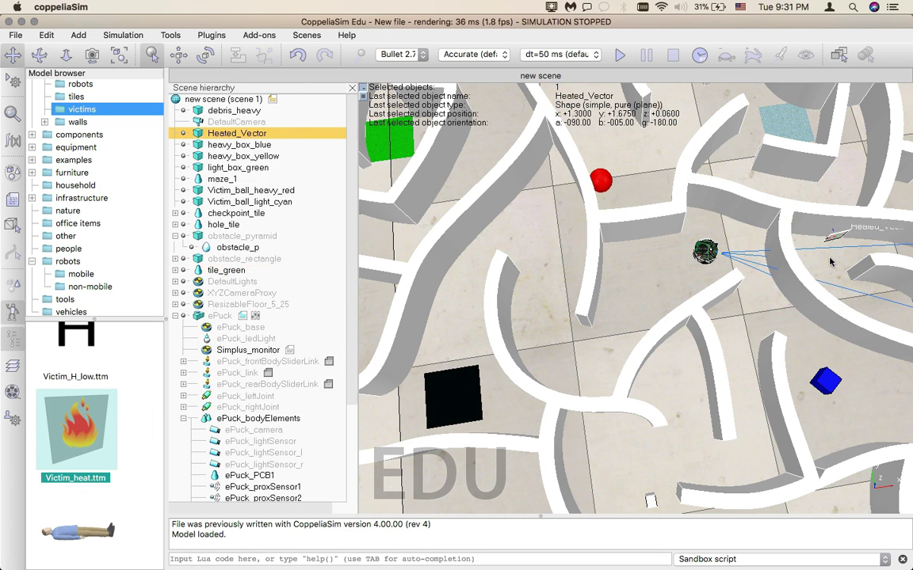
# Rotate the heat victim about its own Y axis to 10 degrees and move it along the wall to about x 1.23, y 1.7.
pyautogui.click(205, 53)
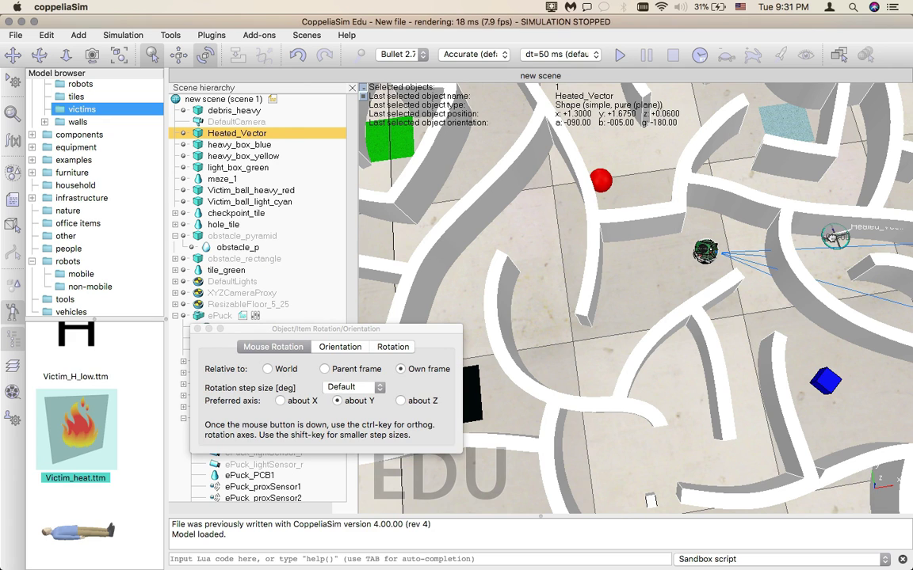
pyautogui.moveTo(831, 236); pyautogui.dragTo(794, 224)
pyautogui.click(178, 54)
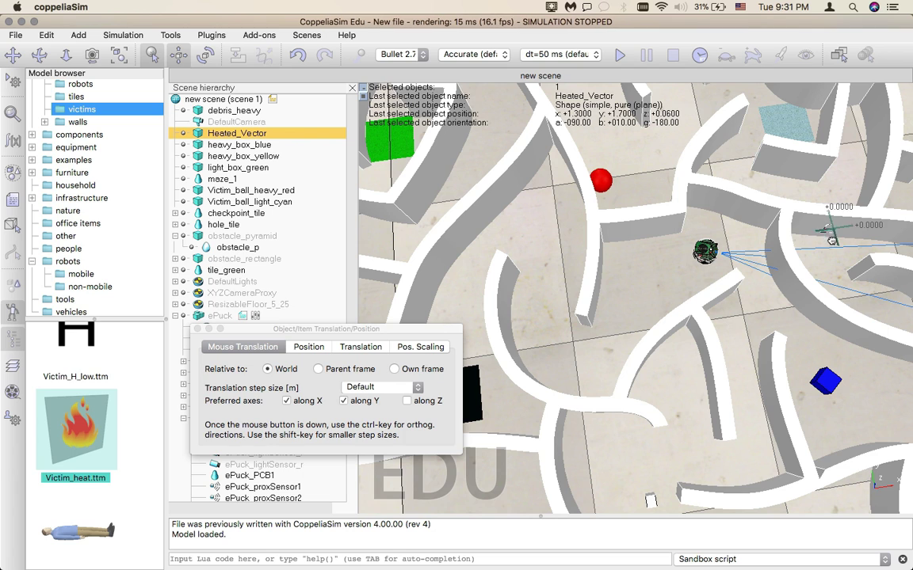
pyautogui.moveTo(809, 246); pyautogui.dragTo(808, 247)
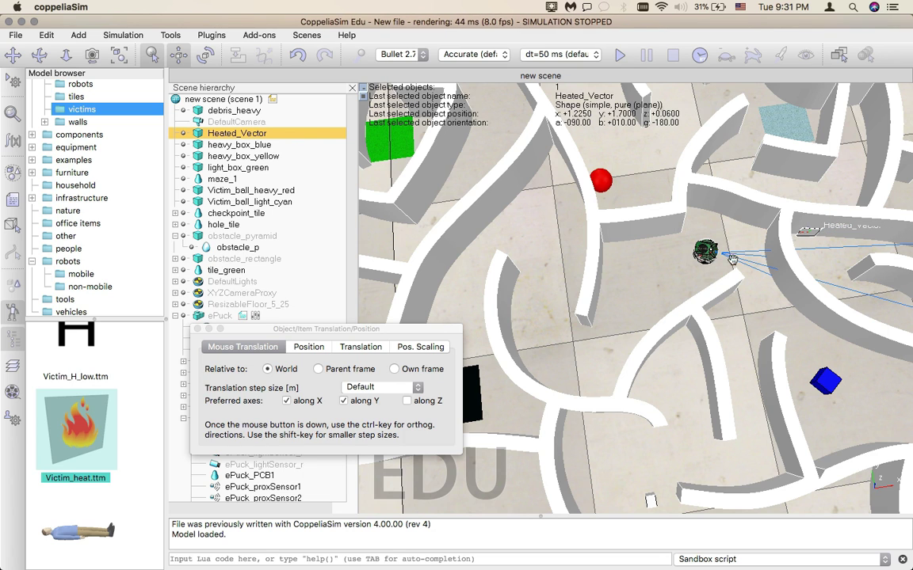
# Add Victim_H_low on the wall near the robot at about x 0.73, y 1.78, and rotate it about Y to 5 degrees.
pyautogui.moveTo(92, 350); pyautogui.dragTo(642, 243)
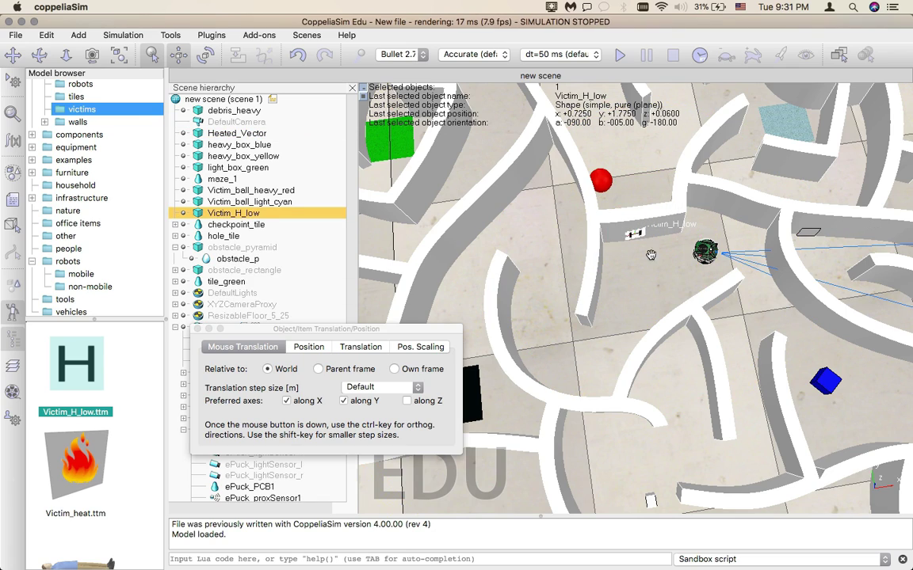
pyautogui.click(38, 54)
pyautogui.moveTo(579, 238); pyautogui.dragTo(644, 251)
pyautogui.scroll(3, 644, 250)
pyautogui.click(205, 54)
pyautogui.moveTo(637, 209); pyautogui.dragTo(623, 210)
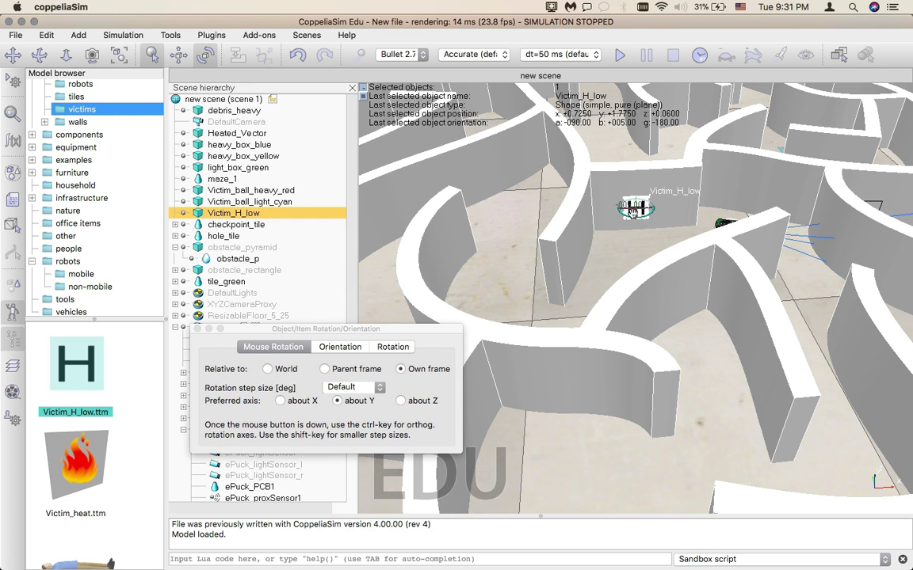
pyautogui.click(627, 255)
pyautogui.scroll(-5, 631, 202)
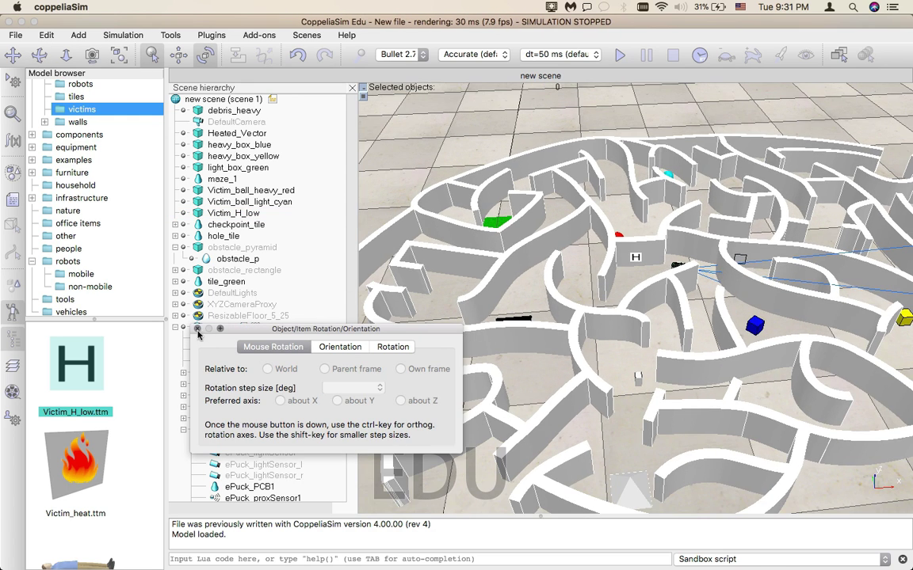
pyautogui.click(197, 330)
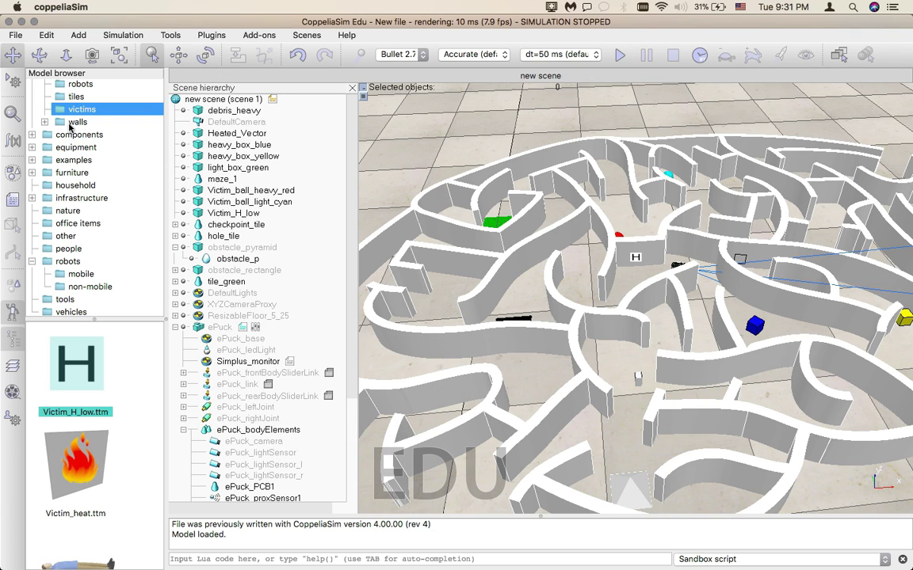
# Add the L wall model from the Simplus 10cm high walls on the floor beyond the maze, at about x 0.18, y 3.5.
pyautogui.click(76, 122)
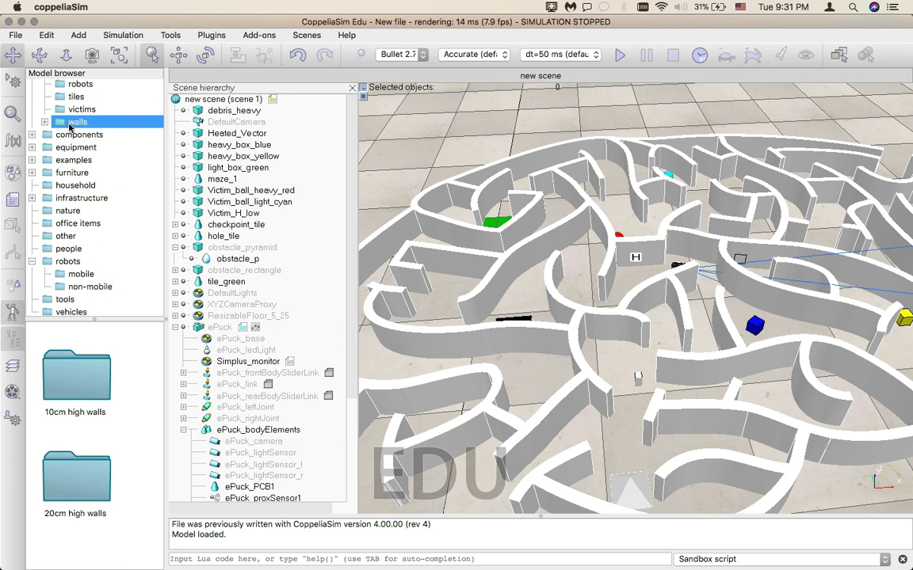
pyautogui.doubleClick(96, 393)
pyautogui.moveTo(87, 384); pyautogui.dragTo(540, 139)
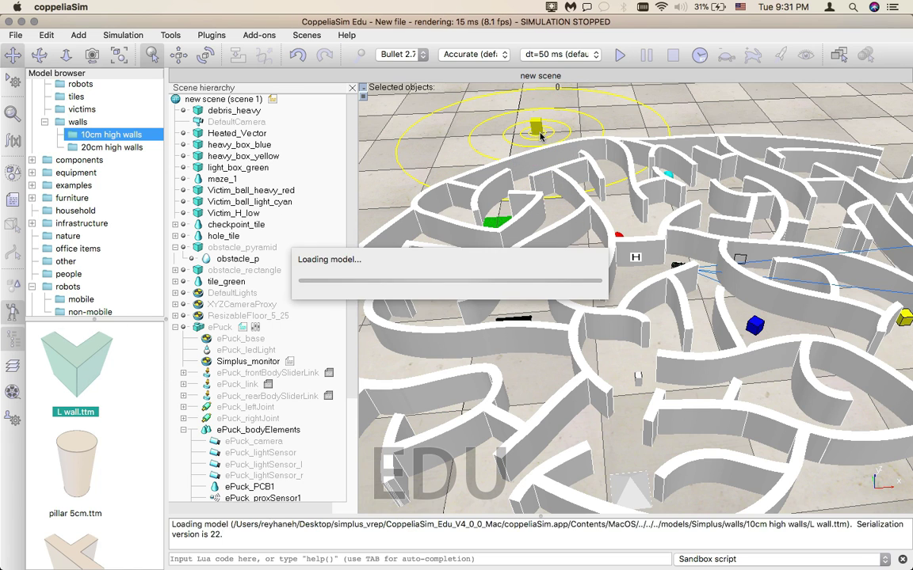
# Add four wall 25cm models from the 10cm high walls on the open floor around the L wall.
pyautogui.click(39, 56)
pyautogui.moveTo(410, 154); pyautogui.dragTo(576, 285)
pyautogui.click(9, 54)
pyautogui.moveTo(483, 113); pyautogui.dragTo(422, 295)
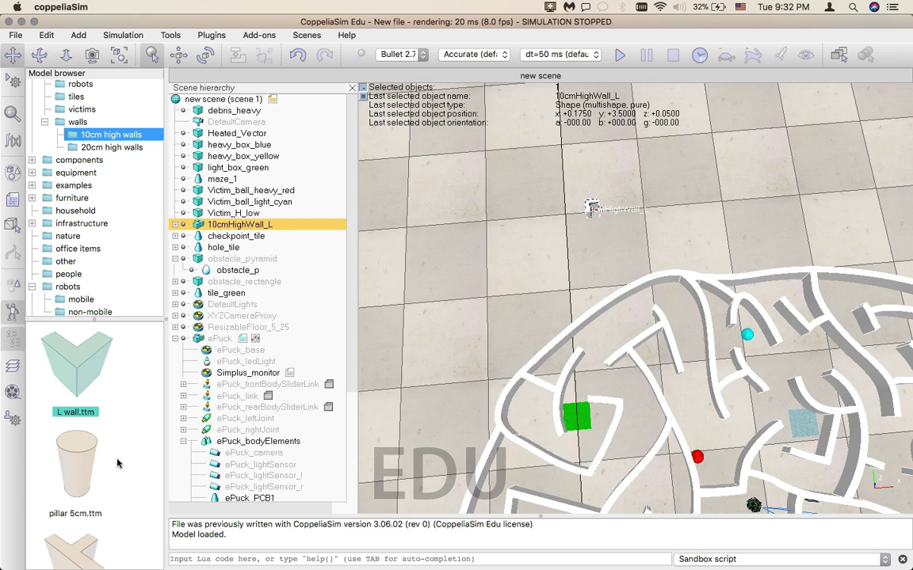
pyautogui.scroll(-5, 118, 464)
pyautogui.click(99, 437)
pyautogui.moveTo(79, 431); pyautogui.dragTo(617, 242)
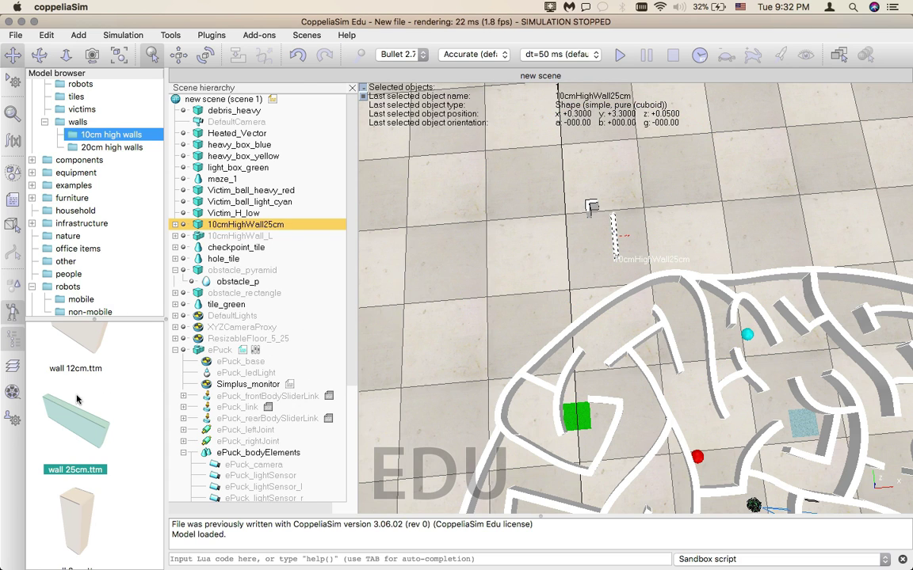
pyautogui.moveTo(73, 411); pyautogui.dragTo(656, 205)
pyautogui.moveTo(90, 420); pyautogui.dragTo(648, 149)
pyautogui.moveTo(76, 419); pyautogui.dragTo(611, 154)
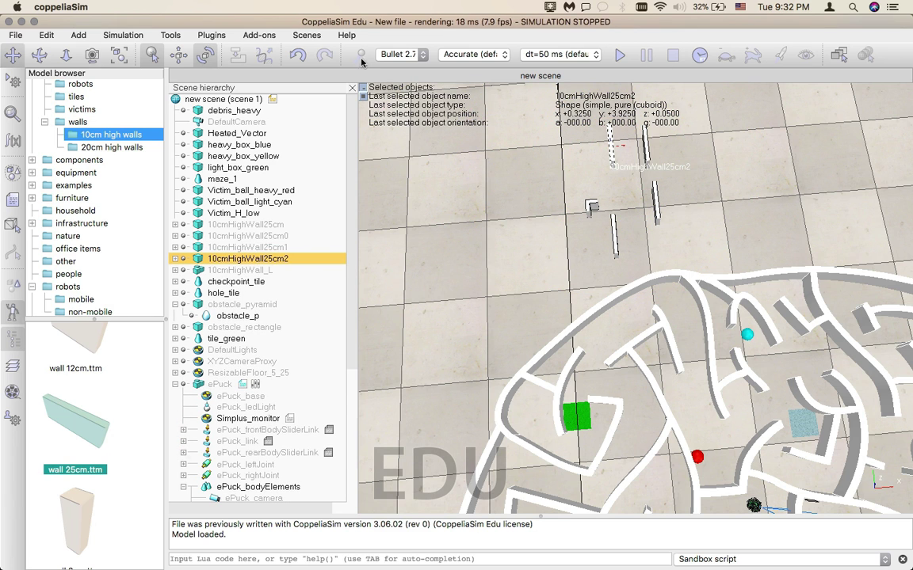
# Rotate the fourth 25 cm wall about its own Z axis to 90 degrees and move it to x 0.425, y 4.05.
pyautogui.moveTo(616, 155); pyautogui.dragTo(730, 55)
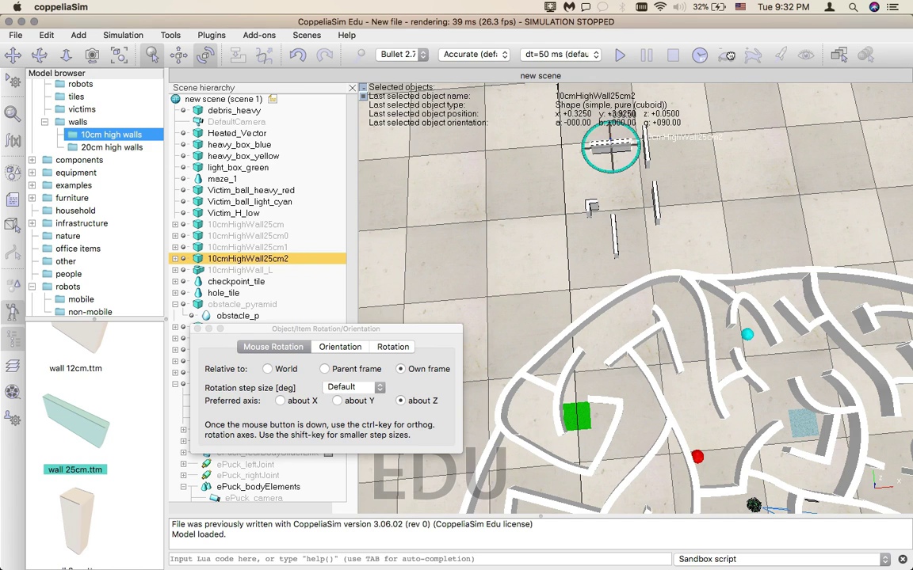
pyautogui.click(178, 54)
pyautogui.moveTo(603, 145); pyautogui.dragTo(626, 136)
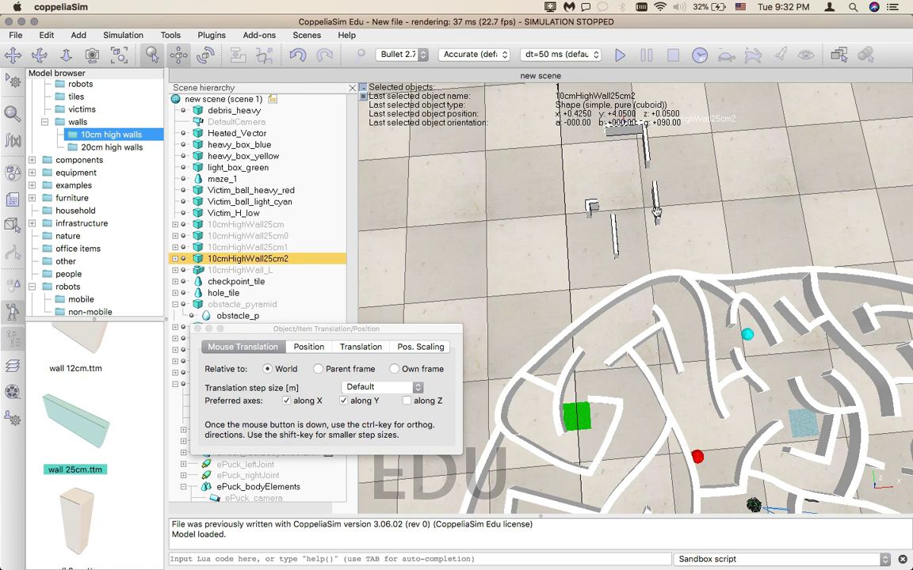
# Add a fifth wall 25cm and reposition the loose 25 cm walls so that all five join into one stepped wall line.
pyautogui.moveTo(653, 204)
pyautogui.mouseDown()
pyautogui.moveTo(648, 180)
pyautogui.moveTo(637, 203)
pyautogui.mouseUp()
pyautogui.moveTo(87, 425); pyautogui.dragTo(498, 151)
pyautogui.click(614, 236)
pyautogui.hotkey('ctrl', 'e')
pyautogui.click(179, 55)
pyautogui.moveTo(616, 186); pyautogui.dragTo(592, 172)
# Add the X-shaped 10 cm high wall at the free end of the stepped wall line, near x 0.
pyautogui.scroll(-3, 132, 464)
pyautogui.moveTo(75, 507); pyautogui.dragTo(565, 178)
pyautogui.click(560, 206)
# Add wall section 50cm from the 20cm high walls, turn it crosswise and move it to continue the wall line from its far corner.
pyautogui.scroll(8, 84, 409)
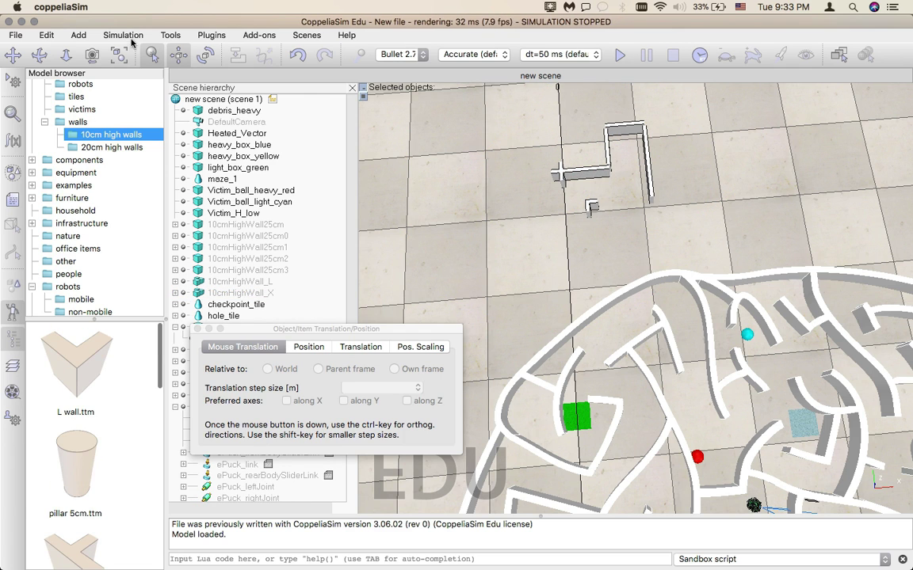
pyautogui.click(112, 147)
pyautogui.scroll(-3, 123, 416)
pyautogui.scroll(3, 77, 363)
pyautogui.moveTo(76, 452); pyautogui.dragTo(702, 212)
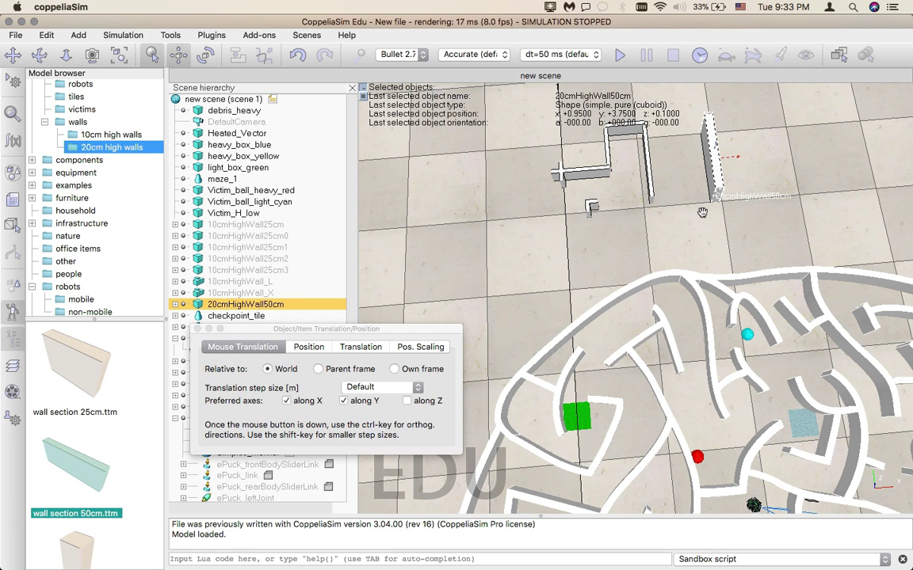
pyautogui.click(204, 54)
pyautogui.moveTo(707, 162); pyautogui.dragTo(765, 174)
pyautogui.hotkey('ctrl', 'e')
pyautogui.moveTo(699, 150); pyautogui.dragTo(672, 111)
# Add wall 50cm from the 10cm high walls at the free end of the 20 cm high section, at about x 1.1, y 3.83.
pyautogui.click(111, 135)
pyautogui.moveTo(75, 368); pyautogui.dragTo(731, 146)
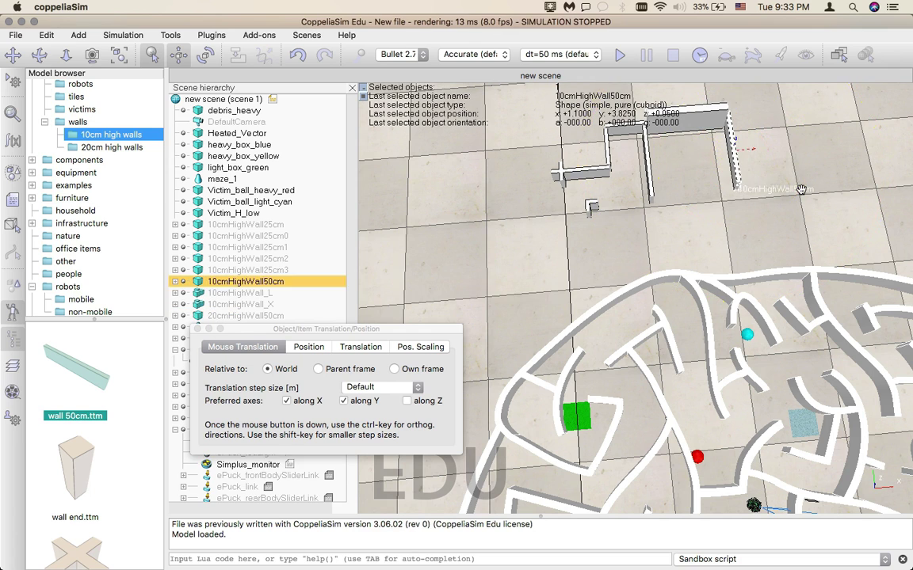
# Add the game_manager model from the Simplus folder to the scene at about x -2.15, y 0.05, and close the translation settings.
pyautogui.scroll(5, 57, 148)
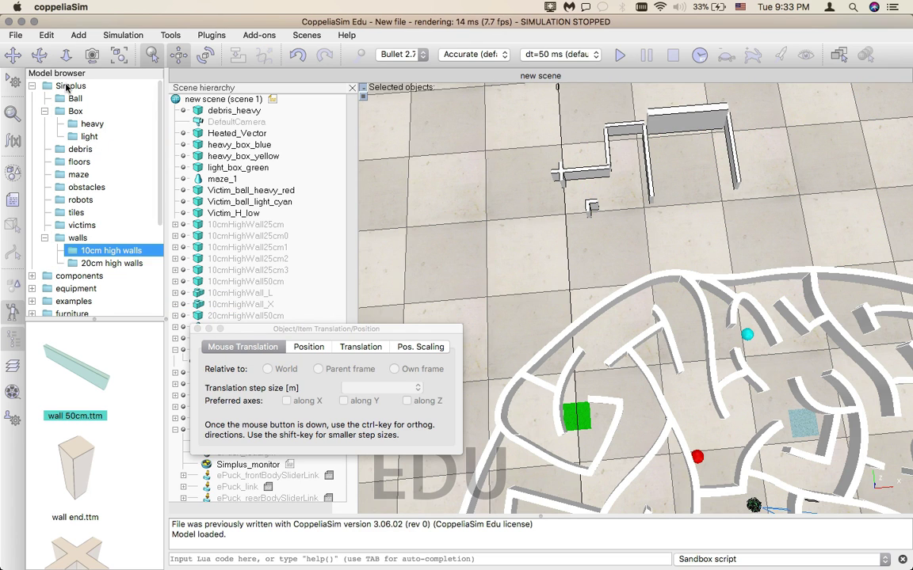
pyautogui.click(66, 87)
pyautogui.scroll(-6, 110, 433)
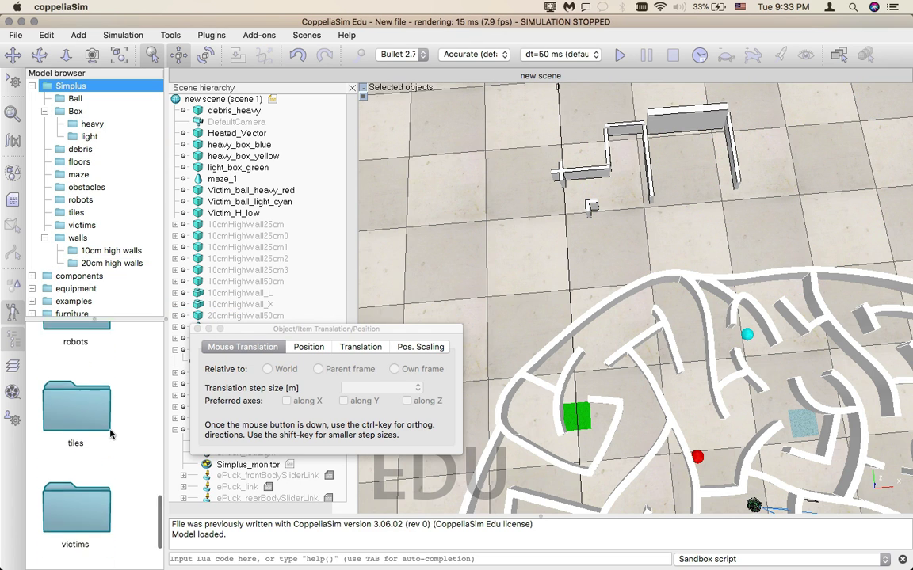
pyautogui.scroll(5, 117, 435)
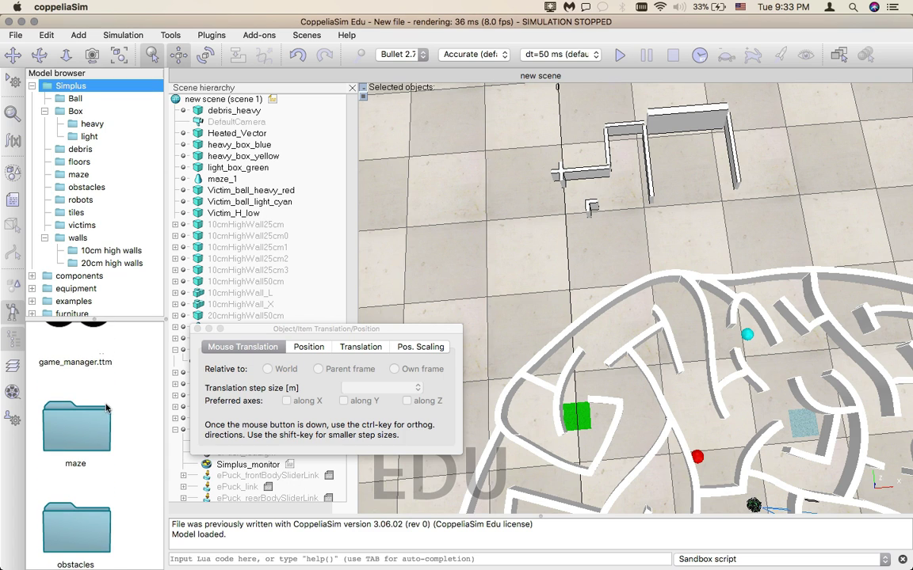
pyautogui.scroll(4, 106, 408)
pyautogui.scroll(-1, 95, 444)
pyautogui.click(68, 471)
pyautogui.moveTo(323, 426); pyautogui.dragTo(400, 108)
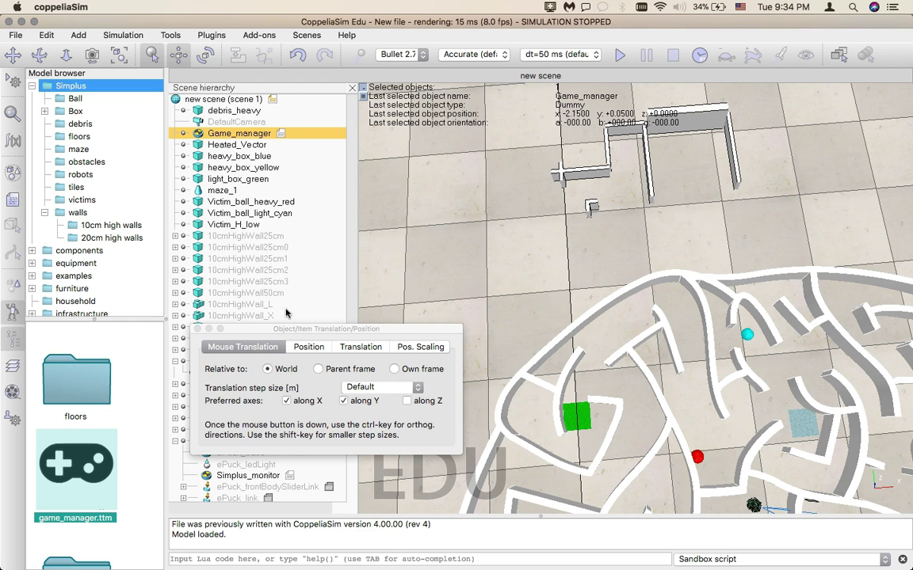
pyautogui.click(198, 328)
# Examine the whole scene from tilted and zoomed views, including the maze, its objects and the added wall line.
pyautogui.scroll(-1, 707, 216)
pyautogui.scroll(-5, 705, 216)
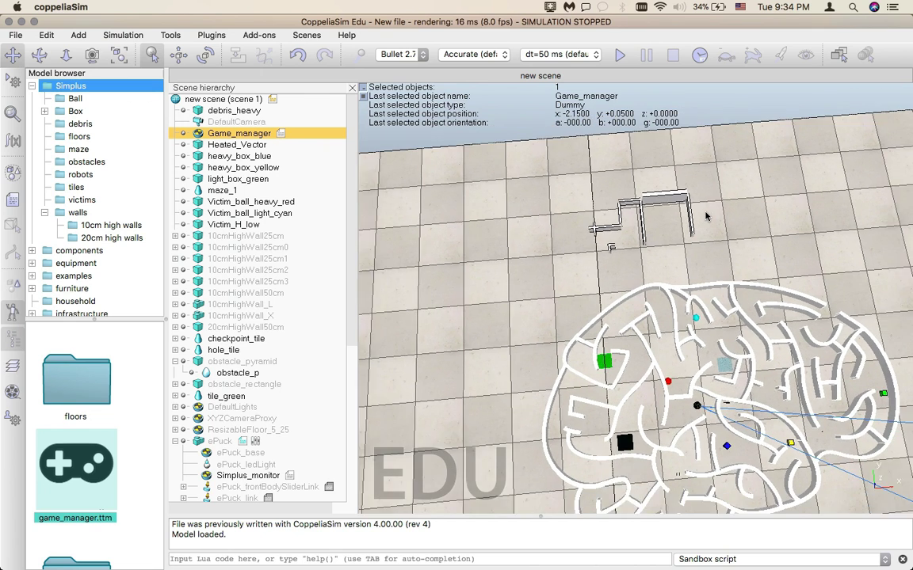
pyautogui.scroll(-2, 736, 241)
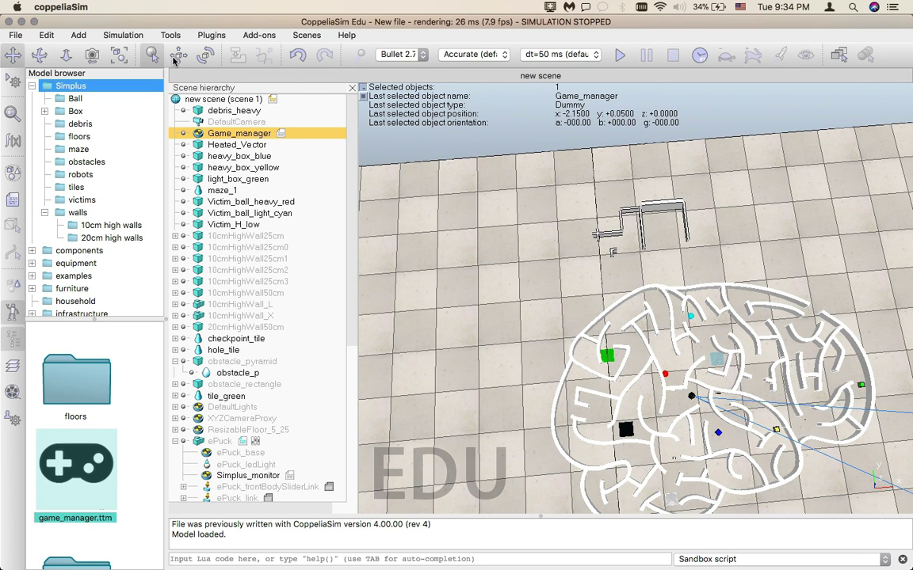
pyautogui.click(38, 56)
pyautogui.moveTo(588, 267); pyautogui.dragTo(561, 214)
pyautogui.moveTo(523, 287); pyautogui.dragTo(581, 290)
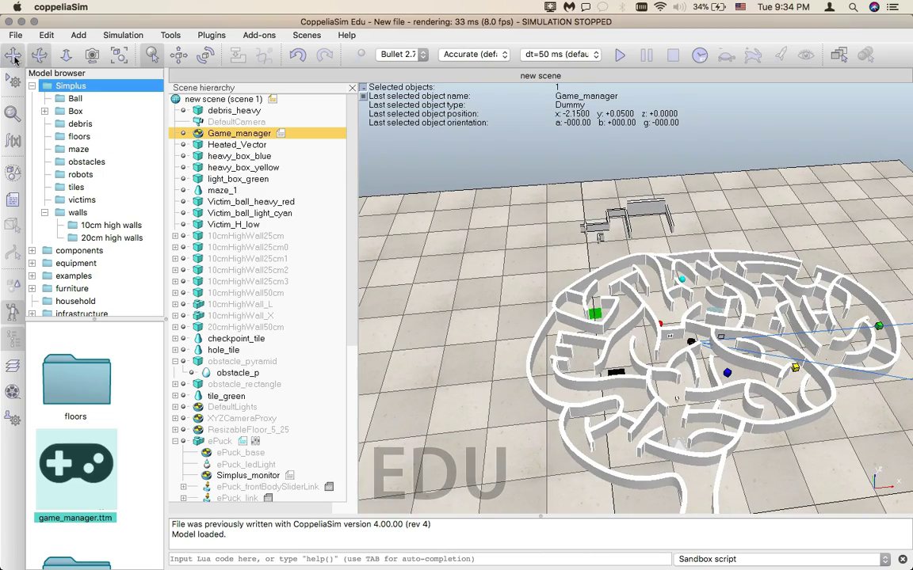
pyautogui.moveTo(603, 309); pyautogui.dragTo(507, 291)
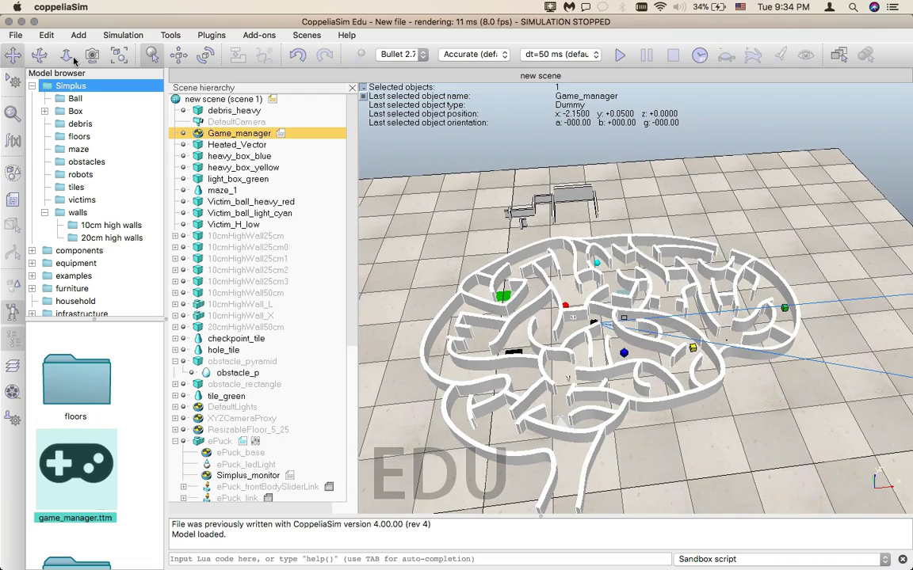
pyautogui.scroll(5, 602, 315)
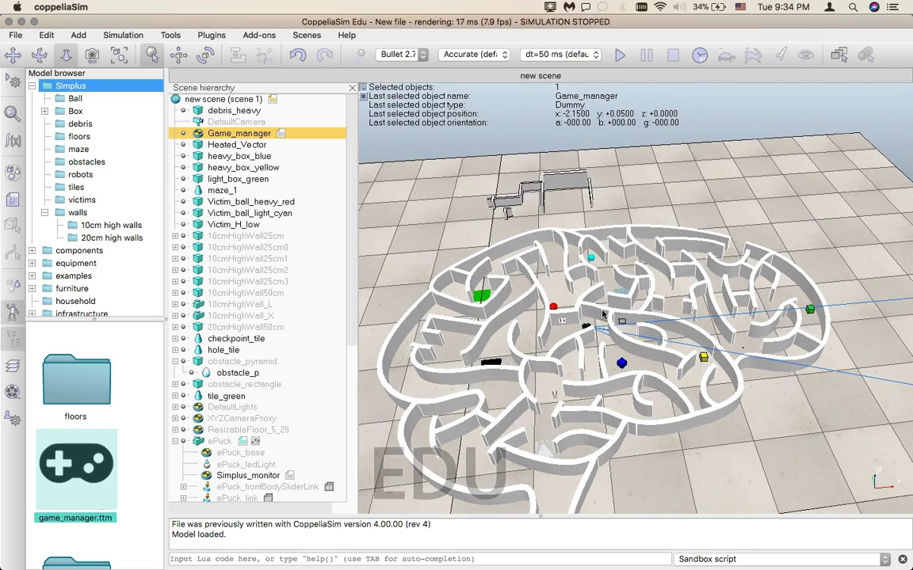
pyautogui.scroll(8, 602, 315)
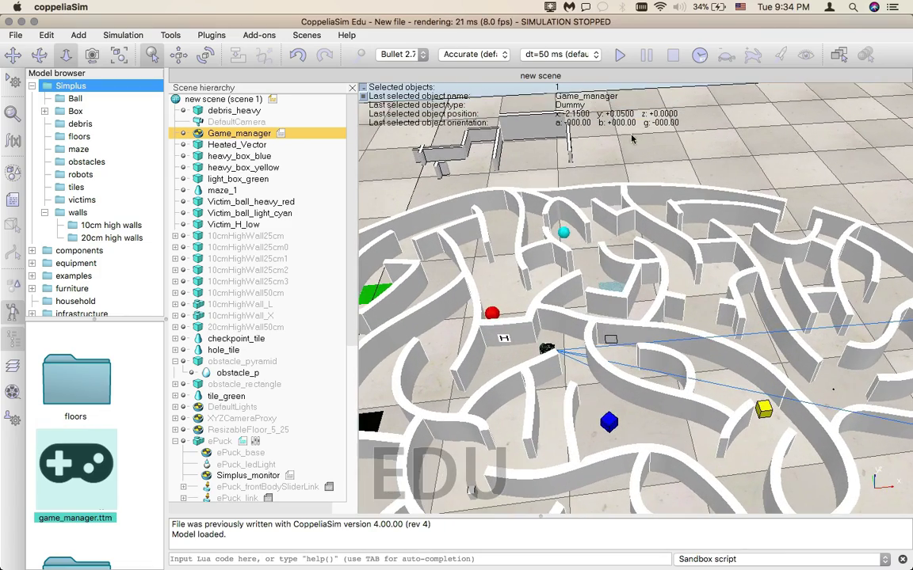
# Start the simulation and move the Simplus Monitor and Game Manager windows aside to uncover the robot.
pyautogui.click(620, 54)
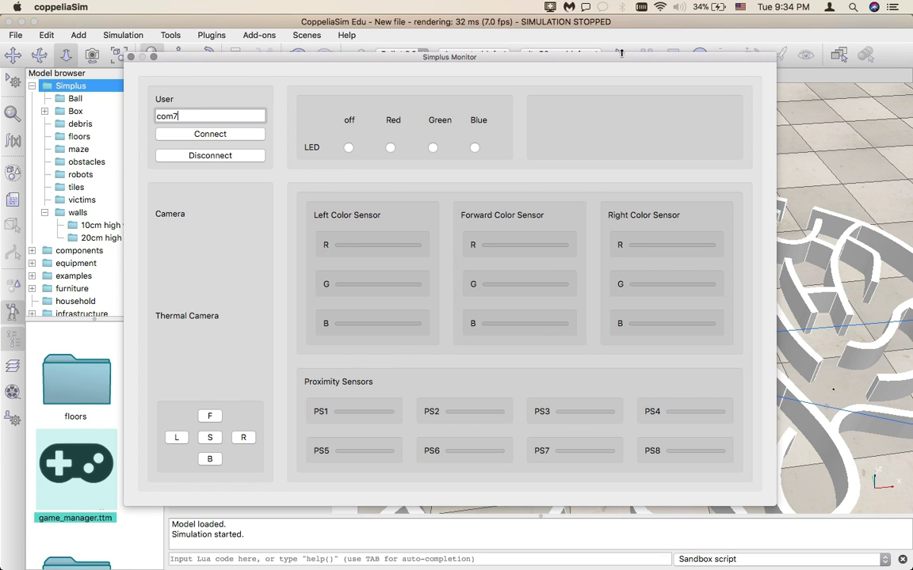
pyautogui.moveTo(228, 60); pyautogui.dragTo(766, 24)
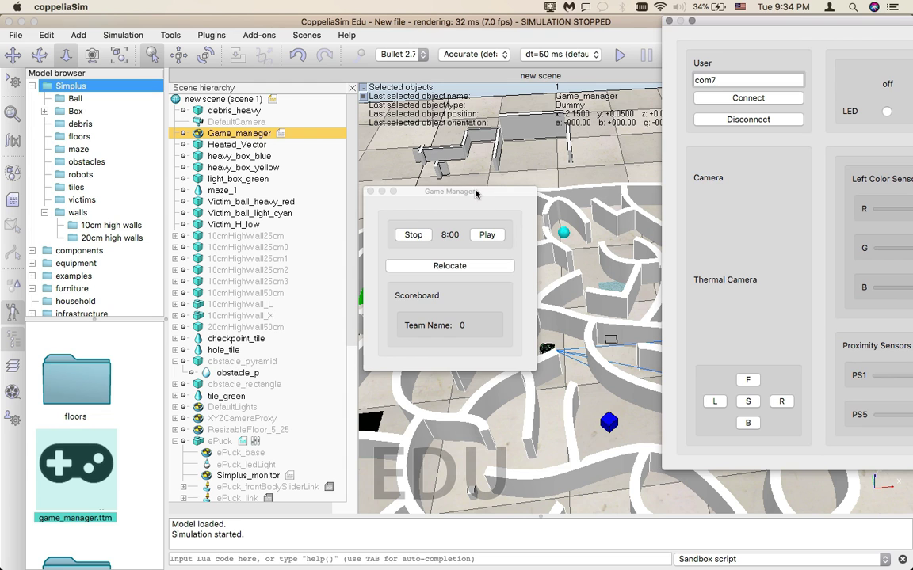
pyautogui.moveTo(476, 193); pyautogui.dragTo(275, 284)
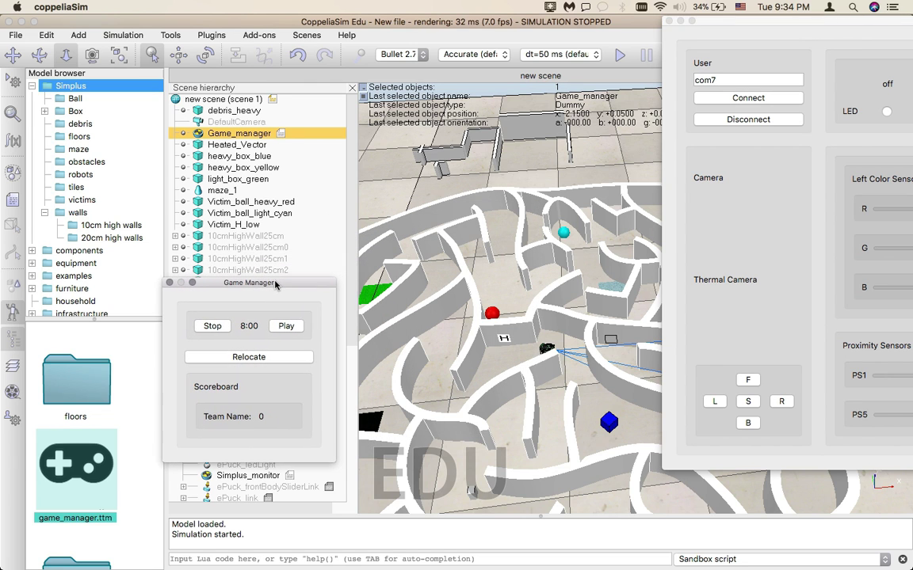
pyautogui.moveTo(749, 24); pyautogui.dragTo(718, 67)
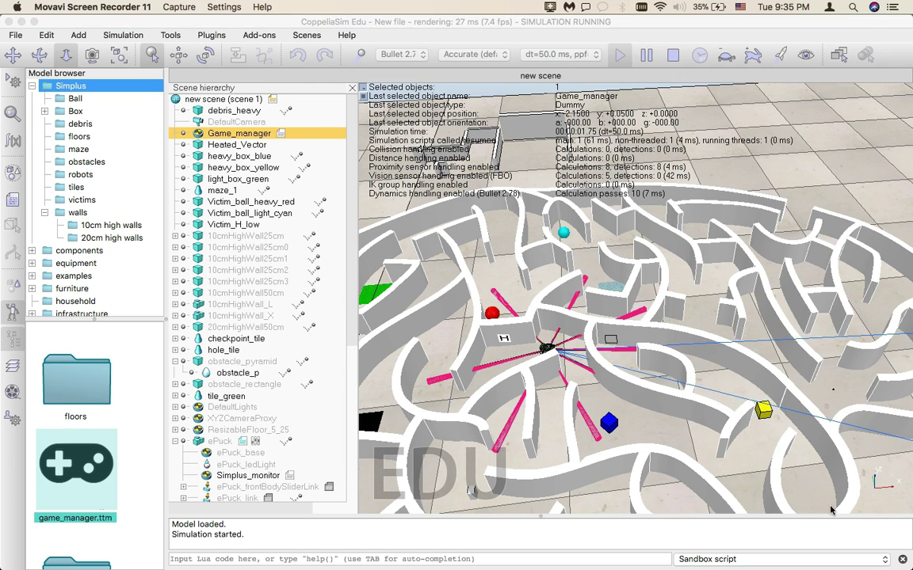
pyautogui.click(603, 324)
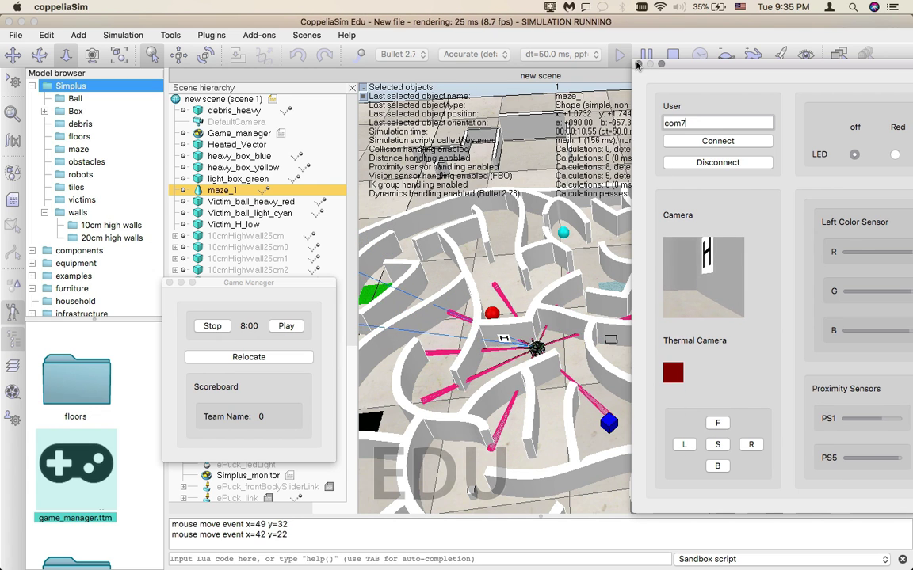
pyautogui.moveTo(699, 64); pyautogui.dragTo(677, 95)
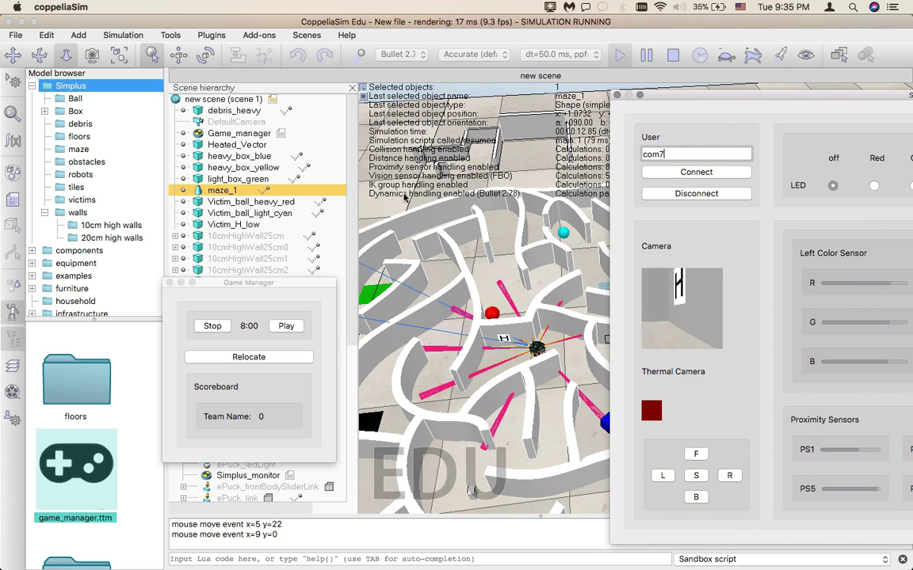
# Try to add the start_tile model beside the robot while the simulation is running, acknowledging the texture notice.
pyautogui.click(81, 136)
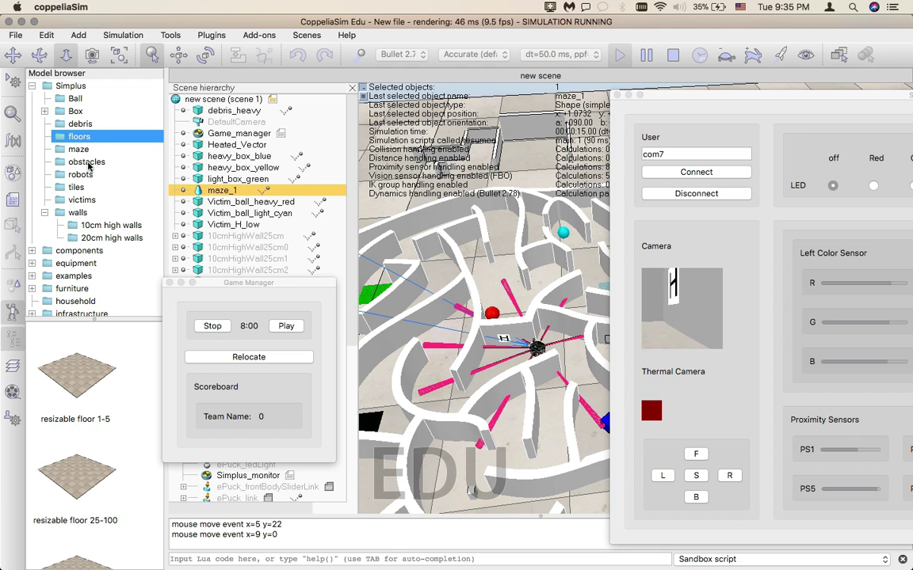
pyautogui.click(77, 187)
pyautogui.click(95, 388)
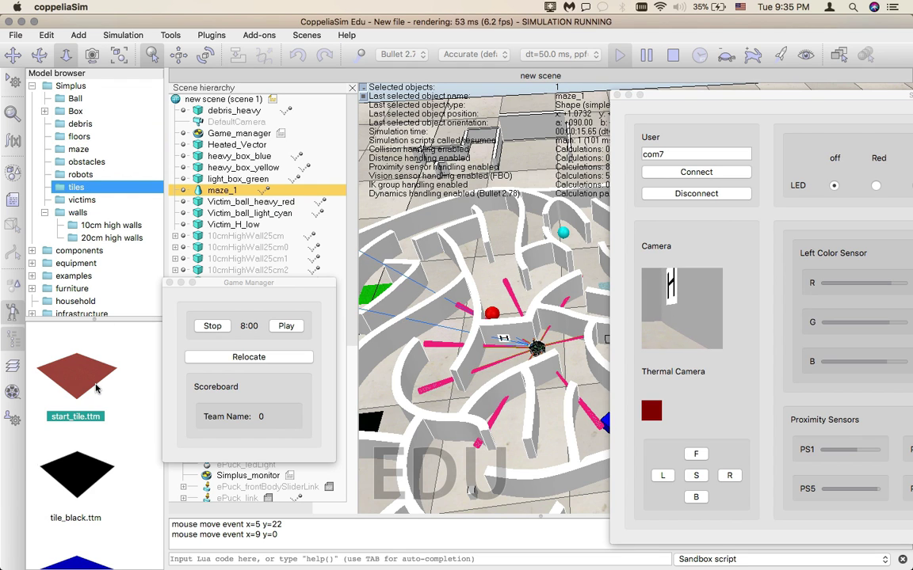
pyautogui.moveTo(79, 386); pyautogui.dragTo(539, 358)
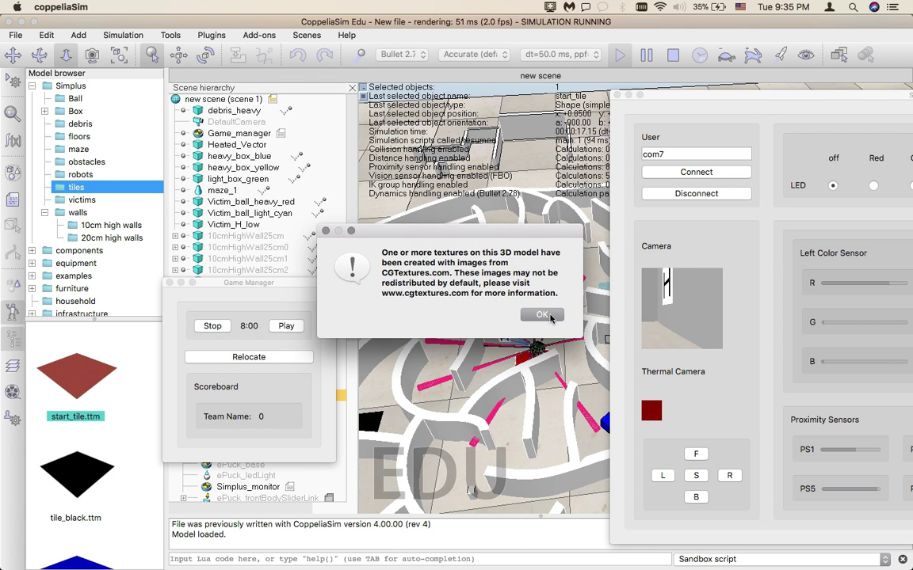
pyautogui.click(549, 318)
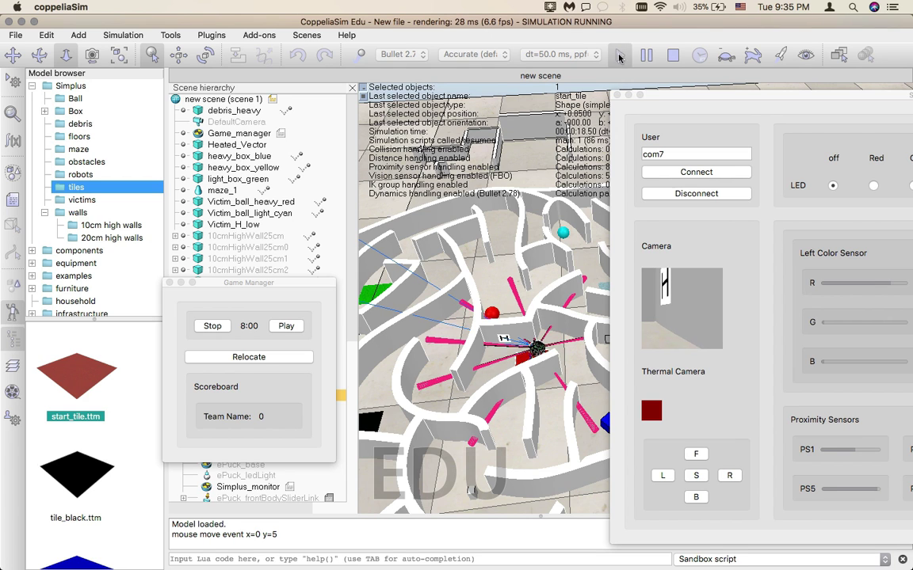
# Stop the simulation and add start_tile beneath the robot at about x 0.93, y 1.73, acknowledging the texture notice.
pyautogui.click(670, 56)
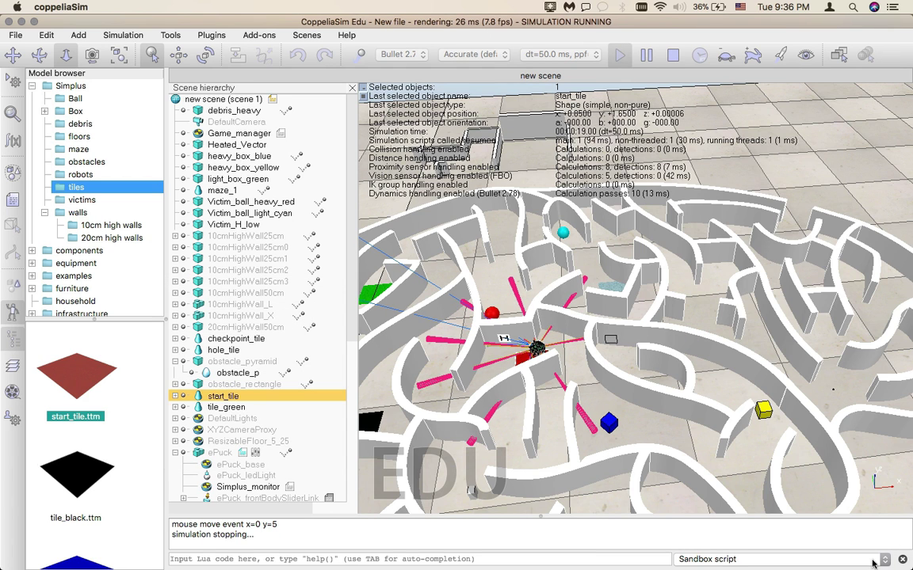
pyautogui.moveTo(76, 380); pyautogui.dragTo(546, 348)
pyautogui.click(542, 315)
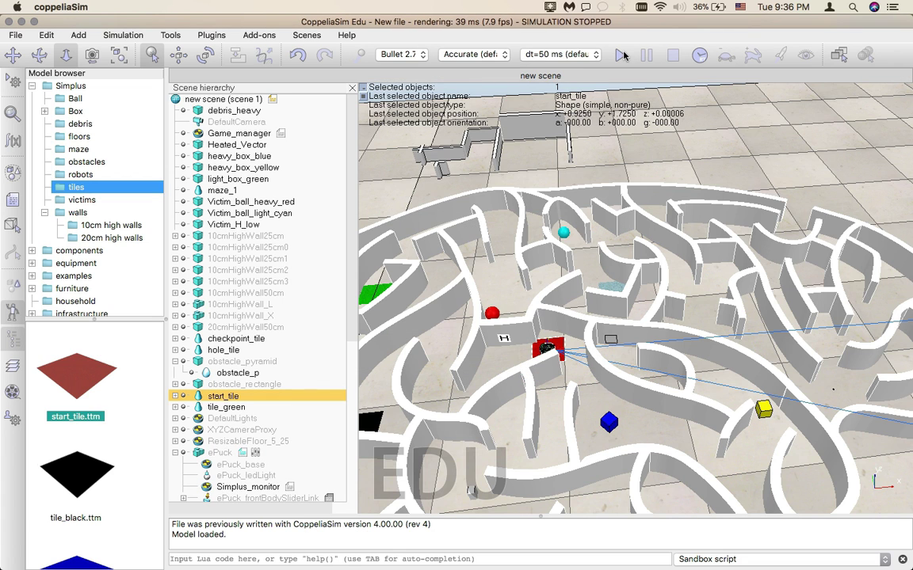
# Run the simulation with the robot on the start tile, move the Simplus Monitor window aside, and stop the simulation.
pyautogui.click(620, 55)
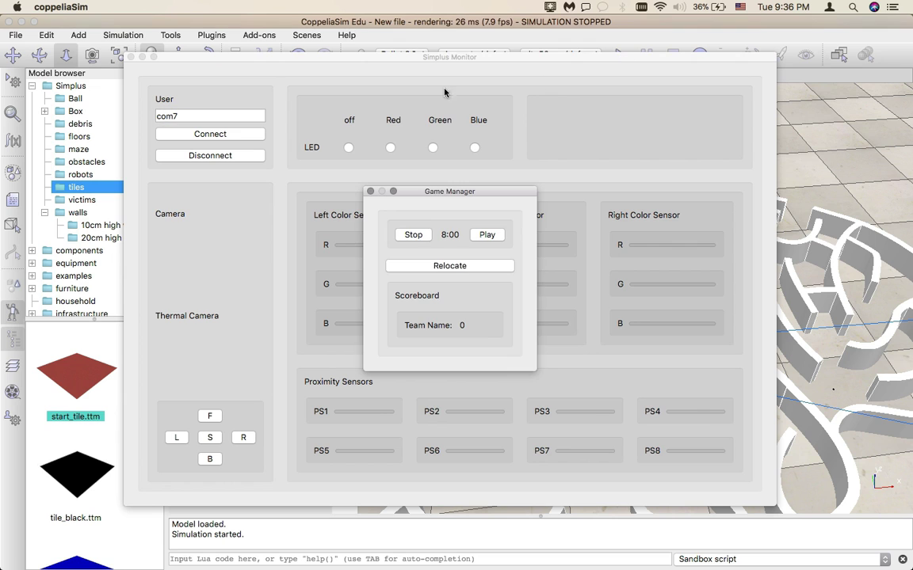
pyautogui.click(177, 58)
pyautogui.moveTo(178, 58); pyautogui.dragTo(749, 21)
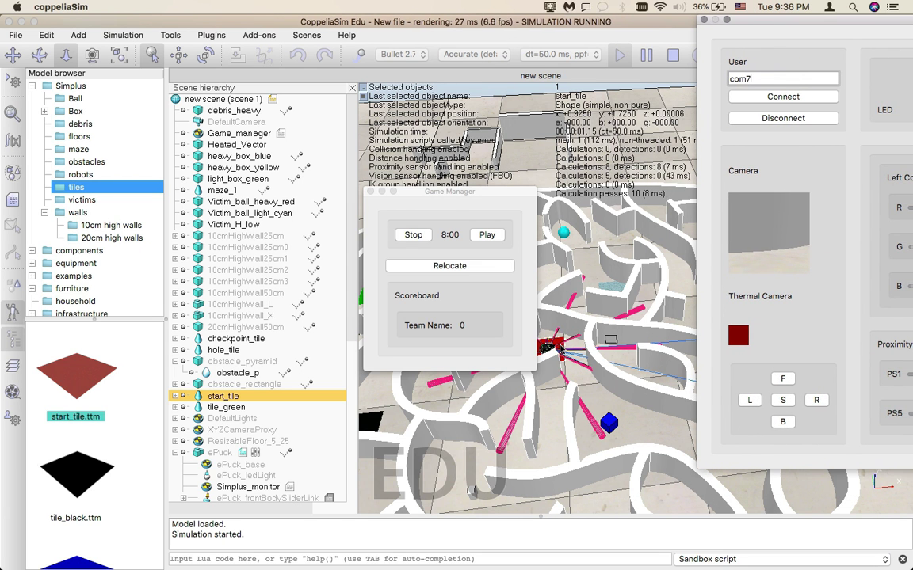
pyautogui.click(671, 56)
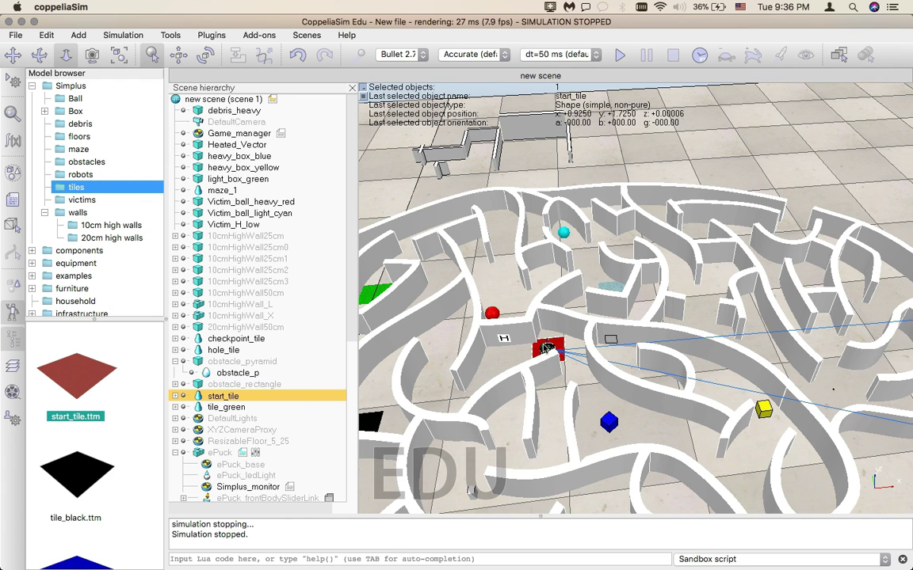
pyautogui.scroll(-10, 592, 411)
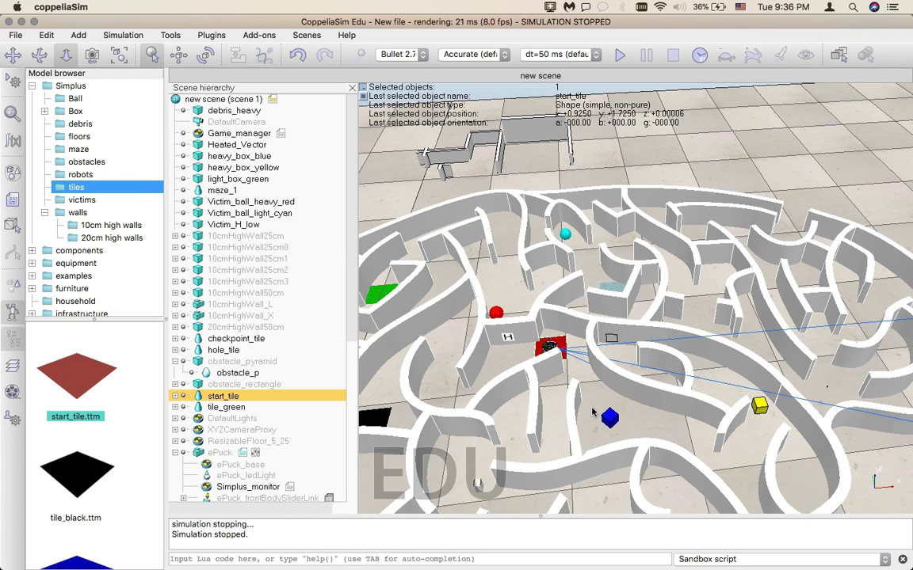
pyautogui.scroll(-5, 592, 411)
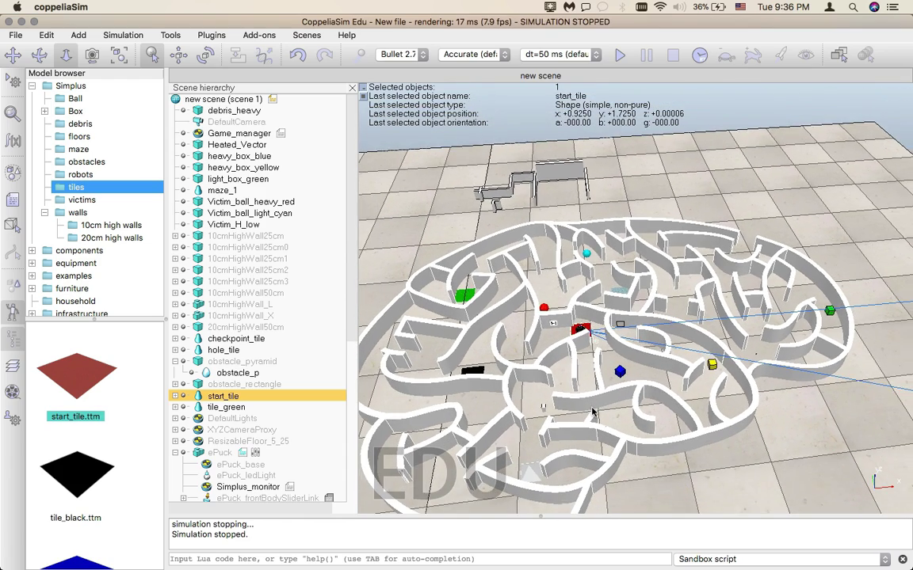